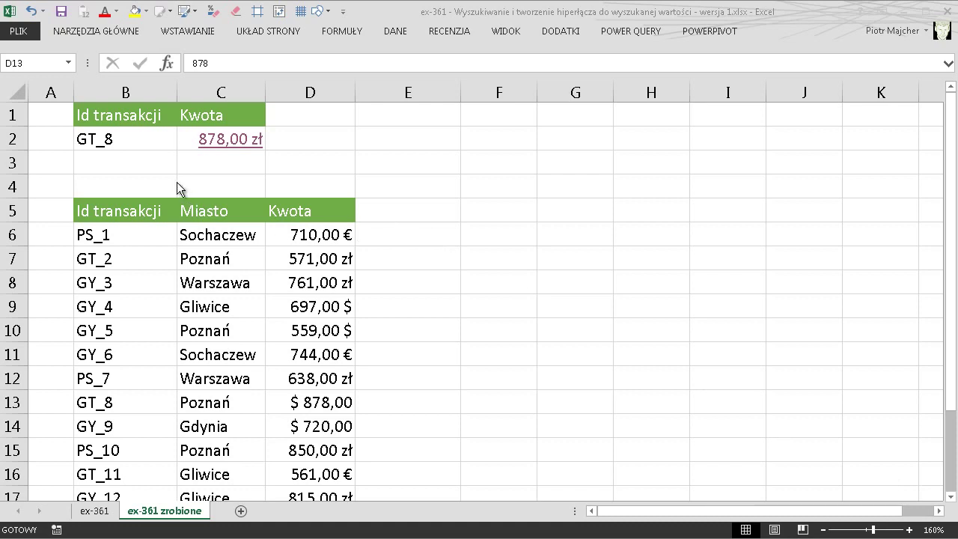
# On the finished sheet, select B2 and follow C2's link to PS_1's amount
pyautogui.click(147, 136)
pyautogui.moveTo(113, 208)
pyautogui.mouseDown()
pyautogui.moveTo(327, 233)
pyautogui.moveTo(108, 204)
pyautogui.mouseUp()
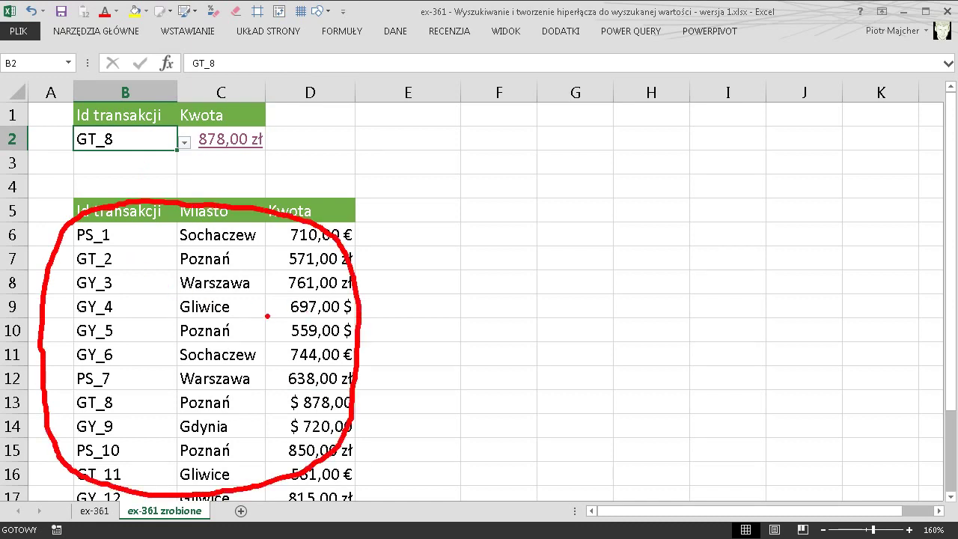
pyautogui.moveTo(267, 316); pyautogui.dragTo(326, 307)
pyautogui.moveTo(102, 106)
pyautogui.mouseDown()
pyautogui.moveTo(47, 149)
pyautogui.moveTo(100, 105)
pyautogui.mouseUp()
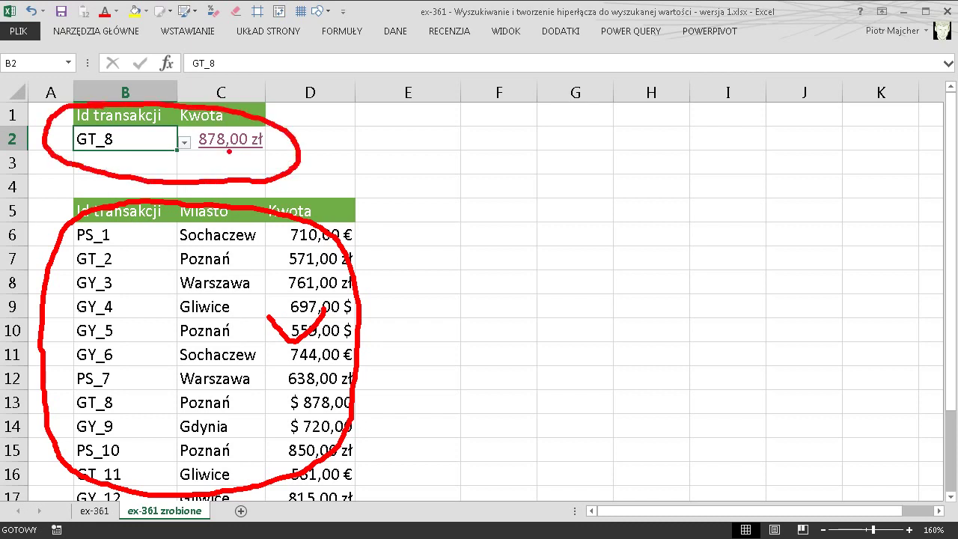
pyautogui.press('Escape')
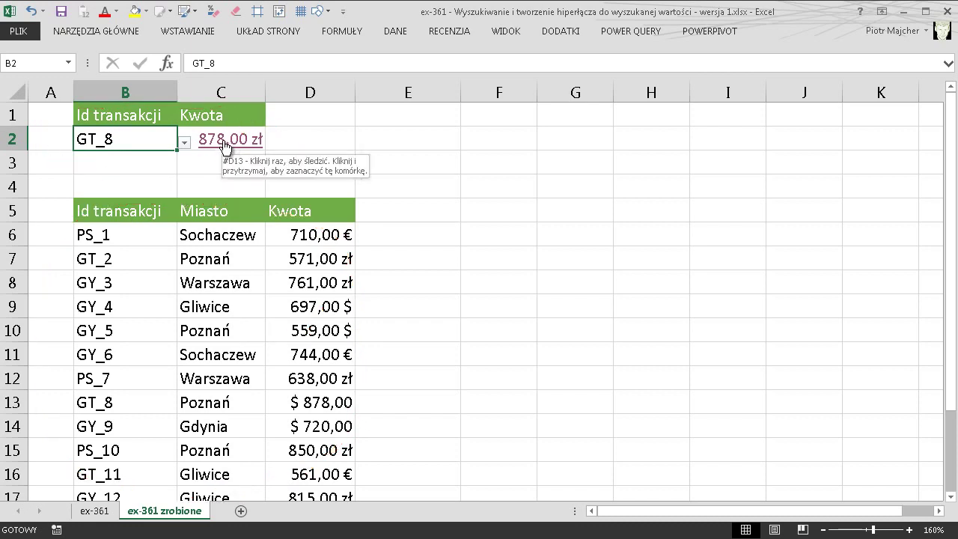
pyautogui.click(223, 145)
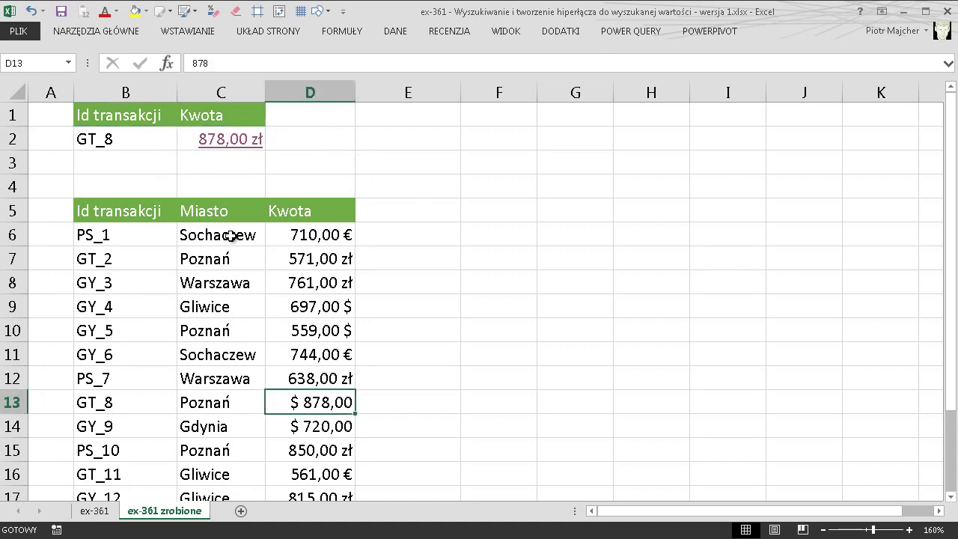
# Choose PS_13 in B2, follow C2's link to its amount, then go to ex-361
pyautogui.click(160, 139)
pyautogui.click(183, 141)
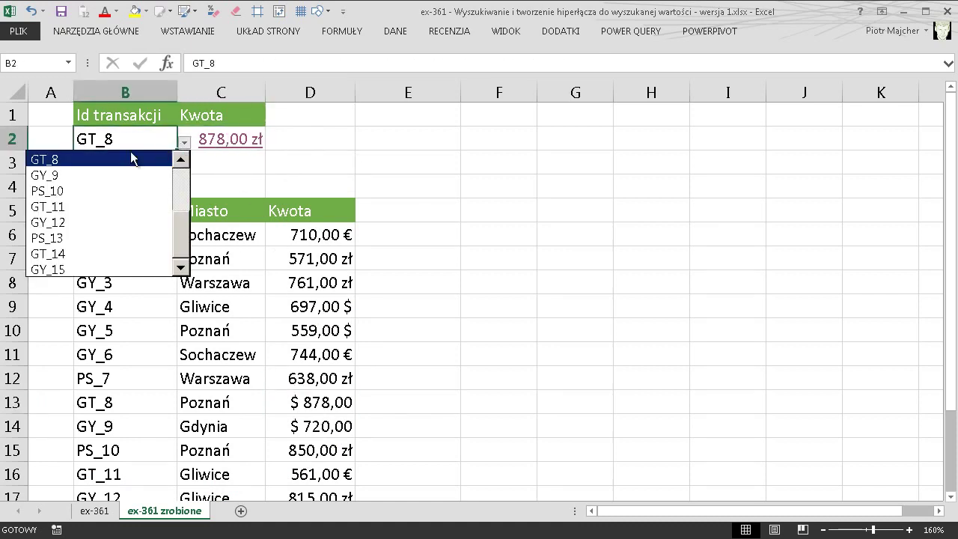
pyautogui.click(77, 238)
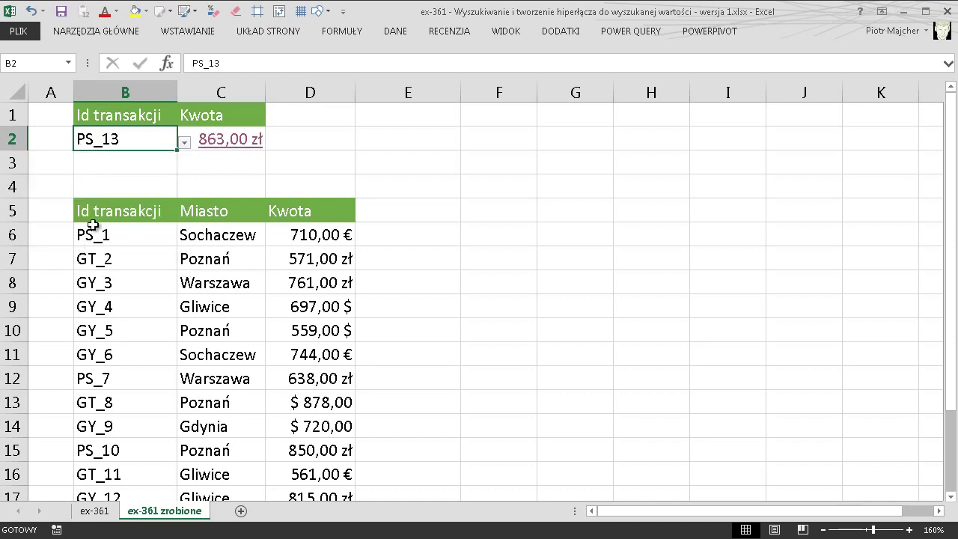
pyautogui.click(223, 144)
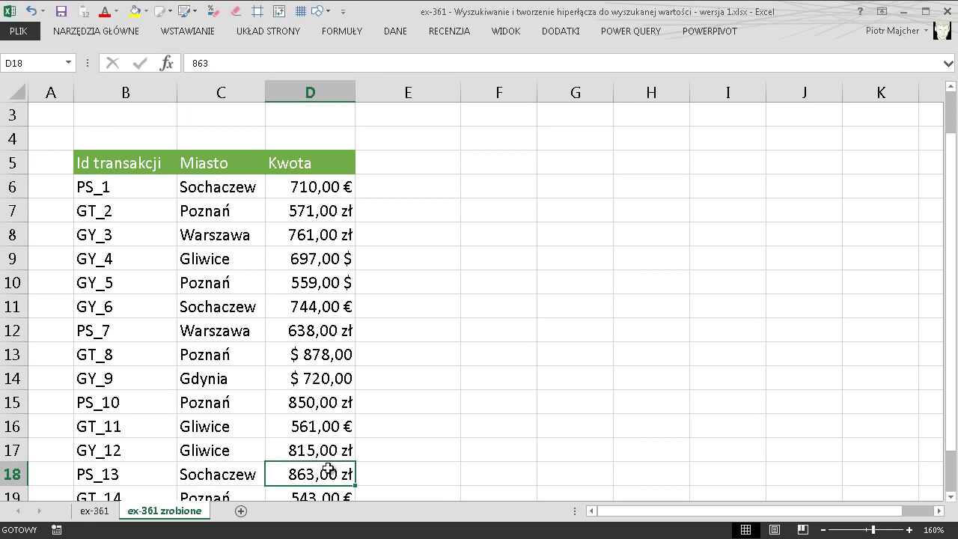
pyautogui.scroll(1, 335, 357)
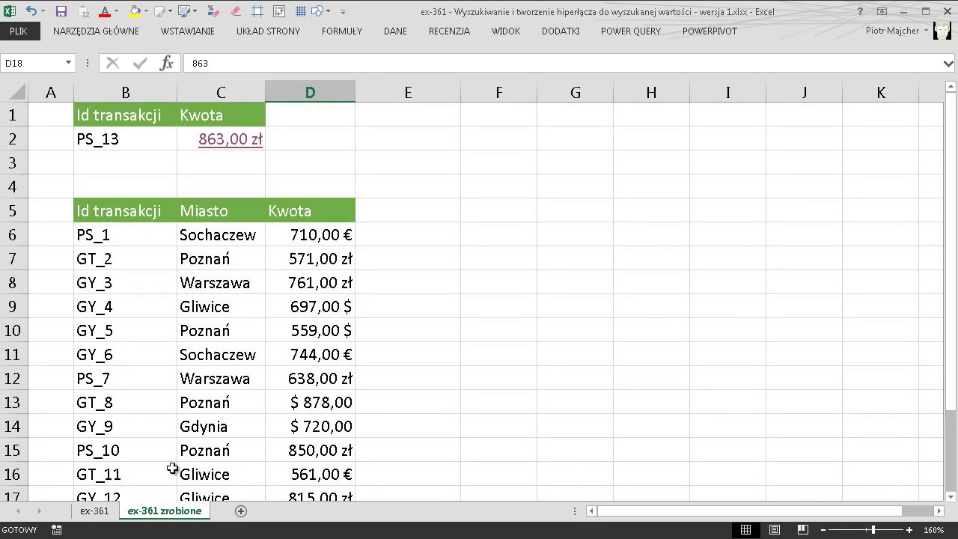
pyautogui.click(104, 515)
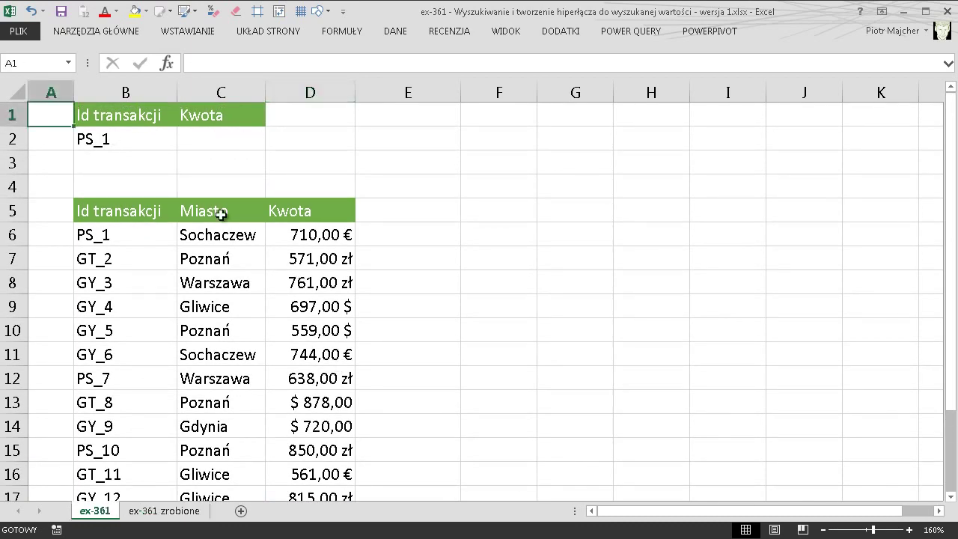
# Enter =WYSZUKAJ.PIONOWO(B2;B6:D20;3;FAŁSZ) in C2, returning 710 for PS_1
pyautogui.click(202, 142)
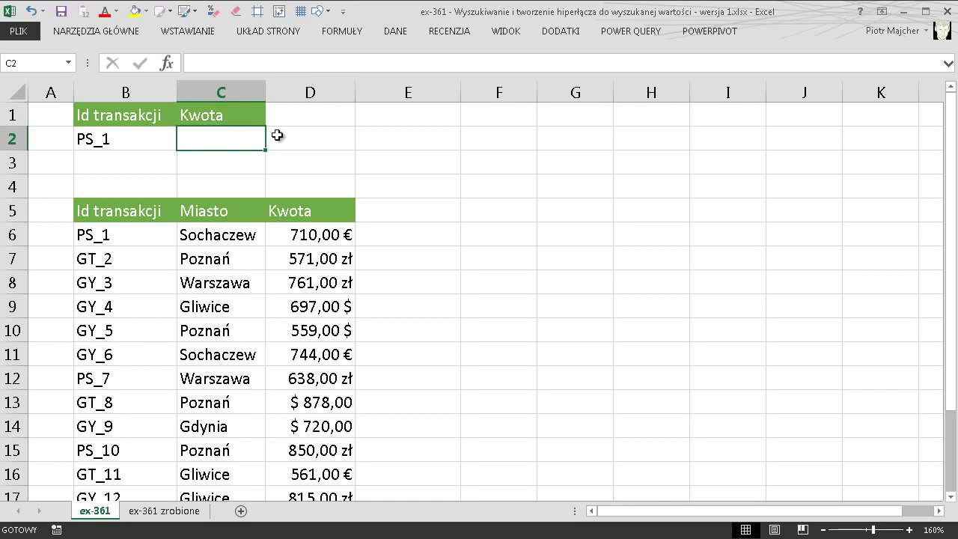
pyautogui.write('=wysz')
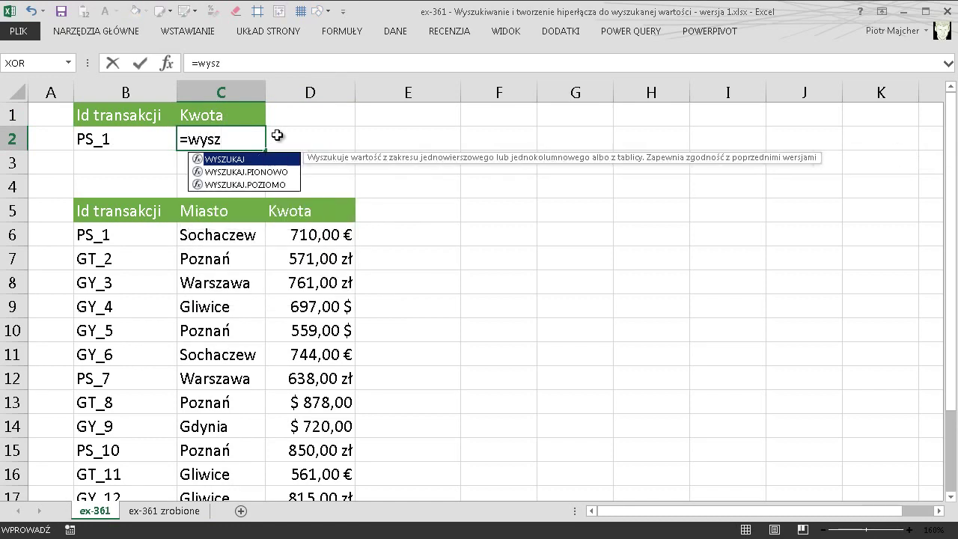
pyautogui.press('Down')
pyautogui.press('Tab')
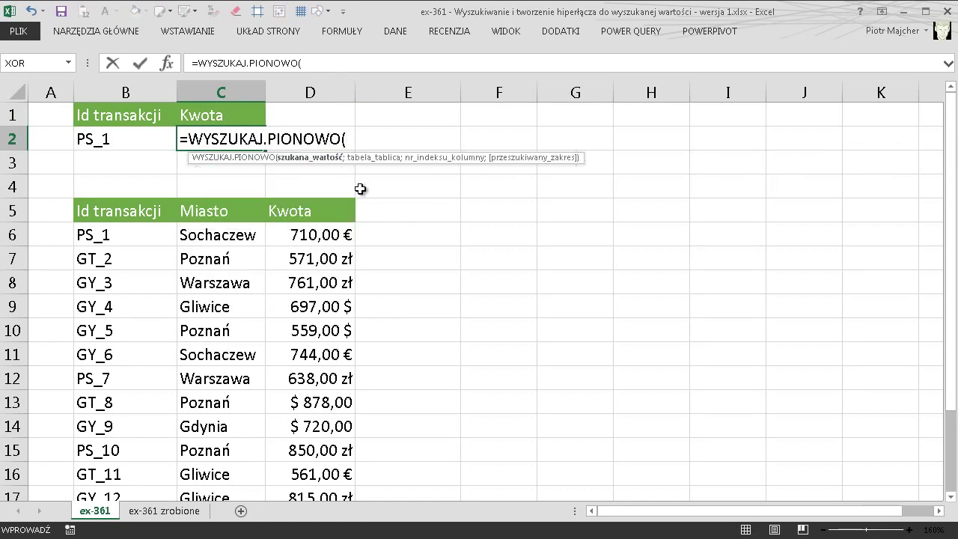
pyautogui.click(127, 139)
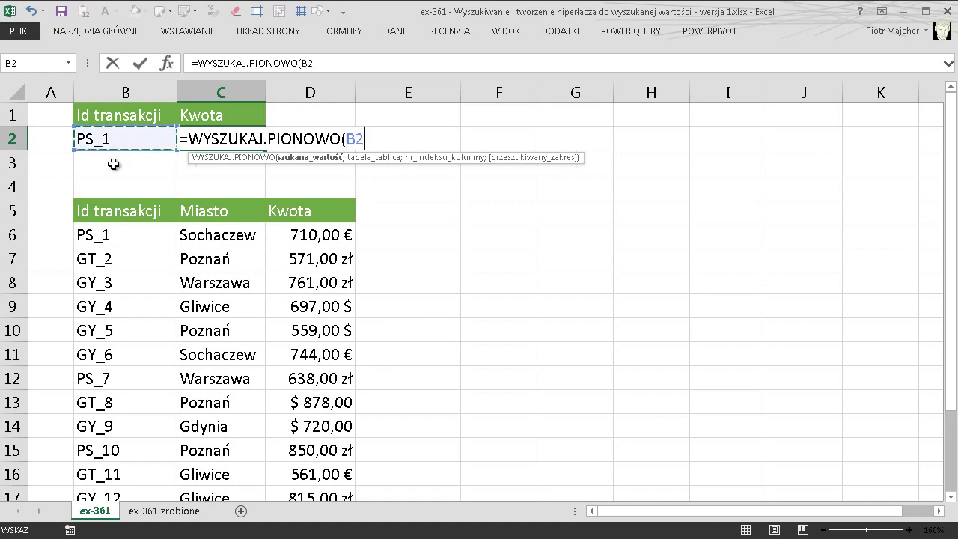
pyautogui.write(';')
pyautogui.moveTo(133, 236)
pyautogui.mouseDown()
pyautogui.moveTo(278, 384)
pyautogui.moveTo(271, 445)
pyautogui.mouseUp()
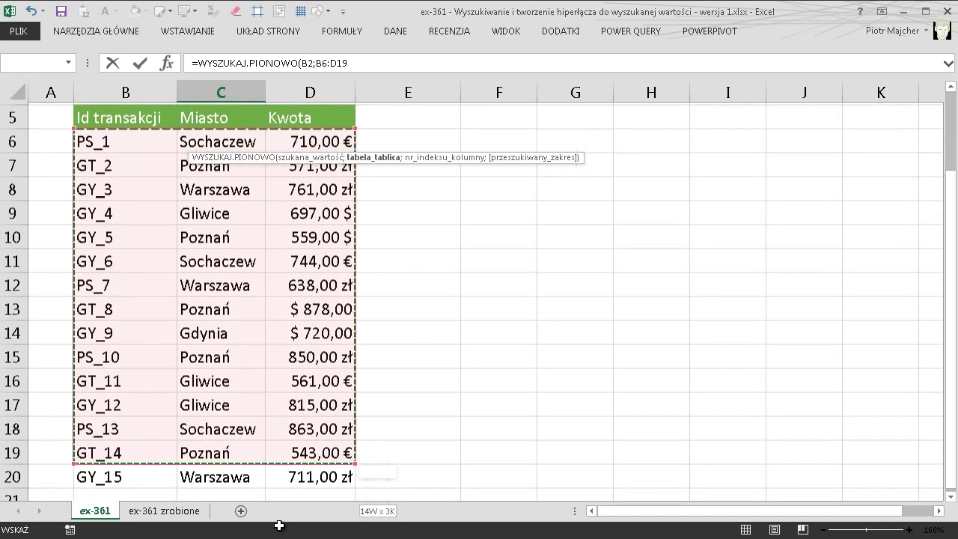
pyautogui.scroll(2, 299, 433)
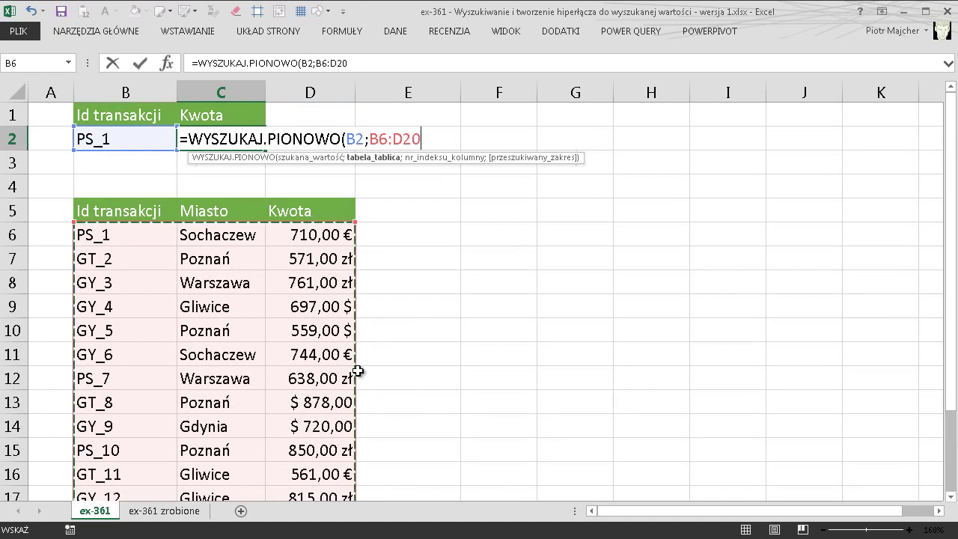
pyautogui.write(';3')
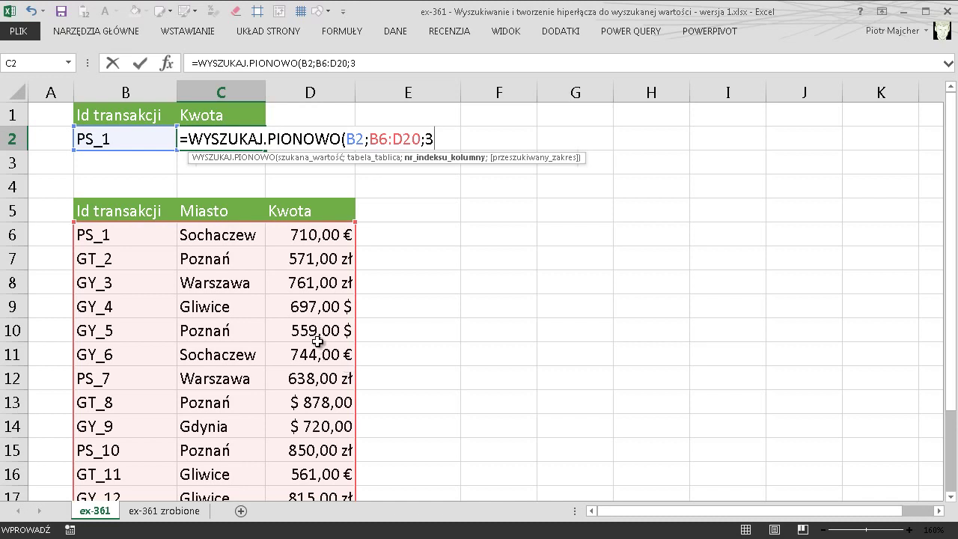
pyautogui.write(';fał')
pyautogui.press('Tab')
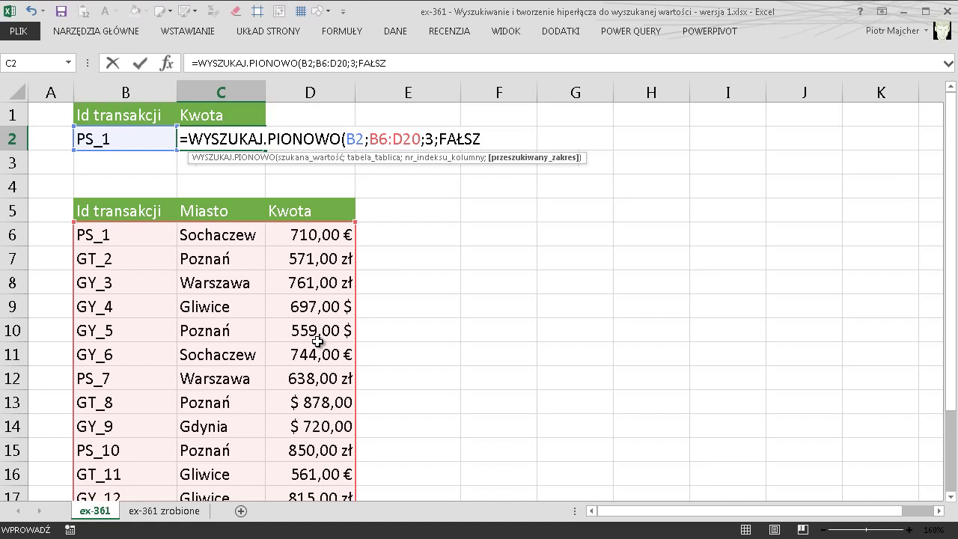
pyautogui.write(')')
pyautogui.press('Return')
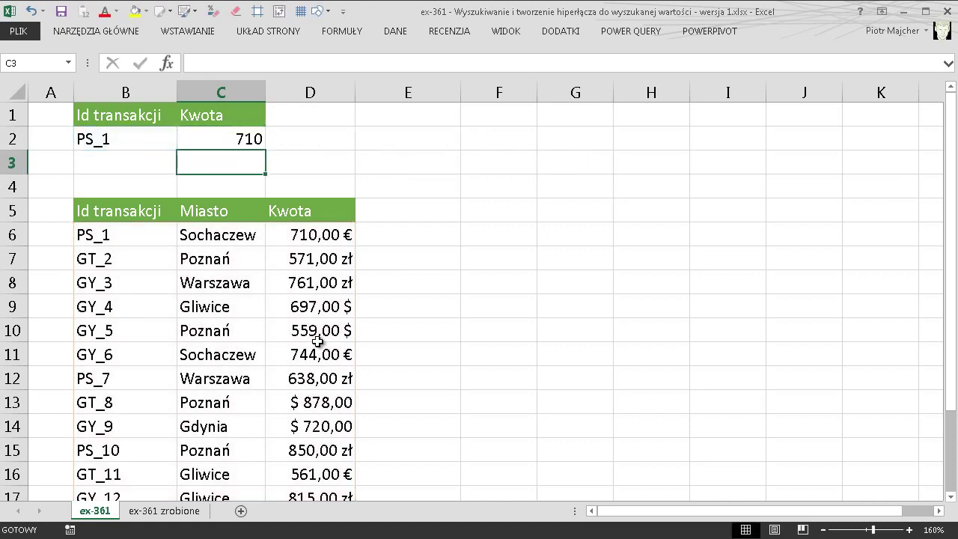
# Switch B2 to GY_3 so C2 returns 761, and open C2's formula for editing
pyautogui.click(143, 138)
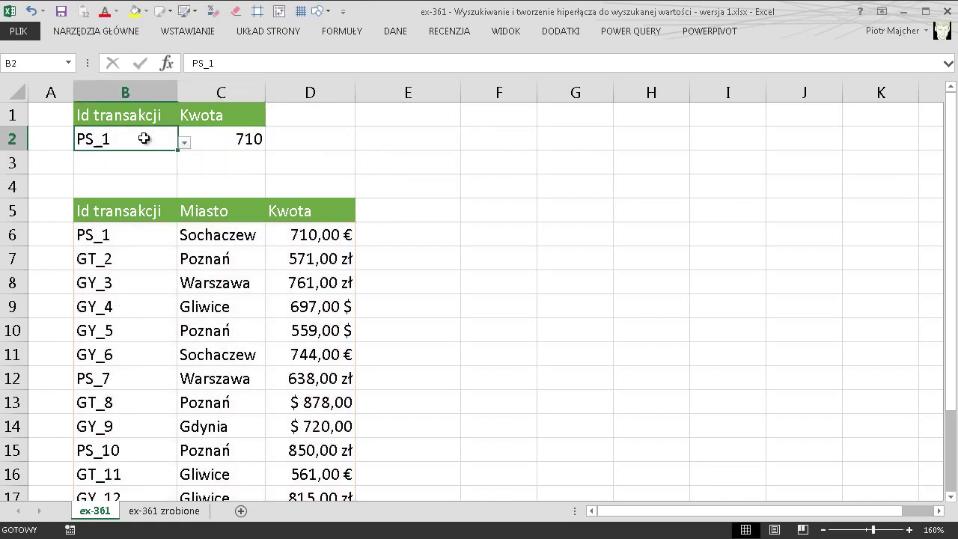
pyautogui.click(184, 142)
pyautogui.click(63, 186)
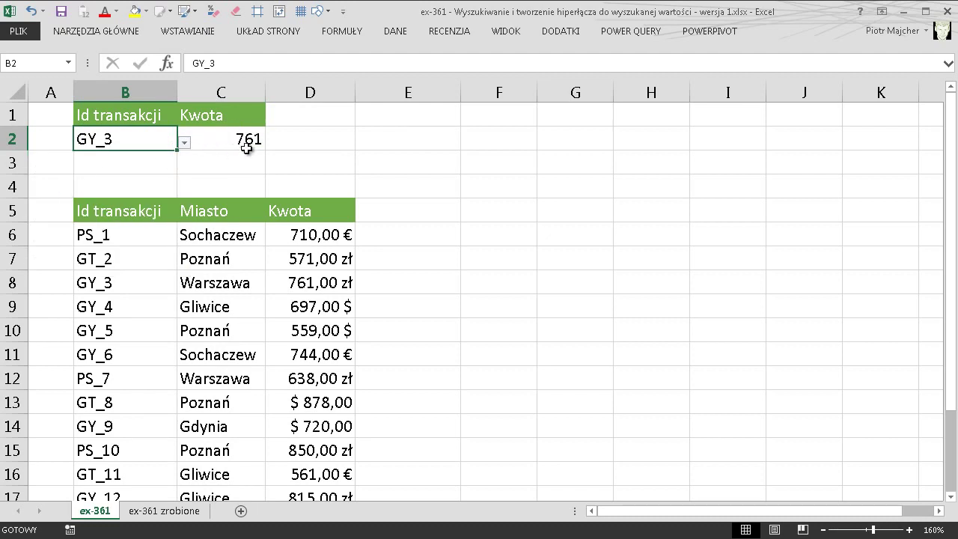
pyautogui.click(217, 134)
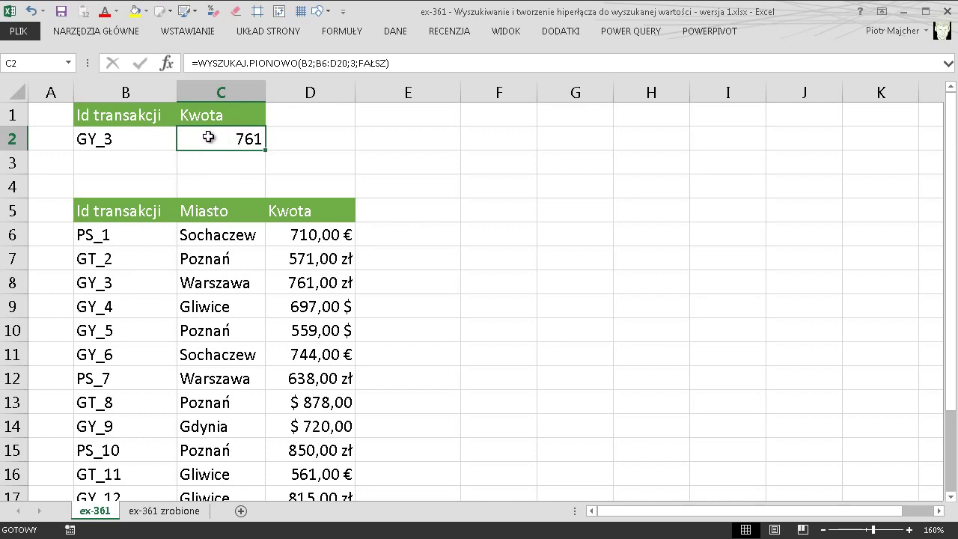
pyautogui.doubleClick(209, 137)
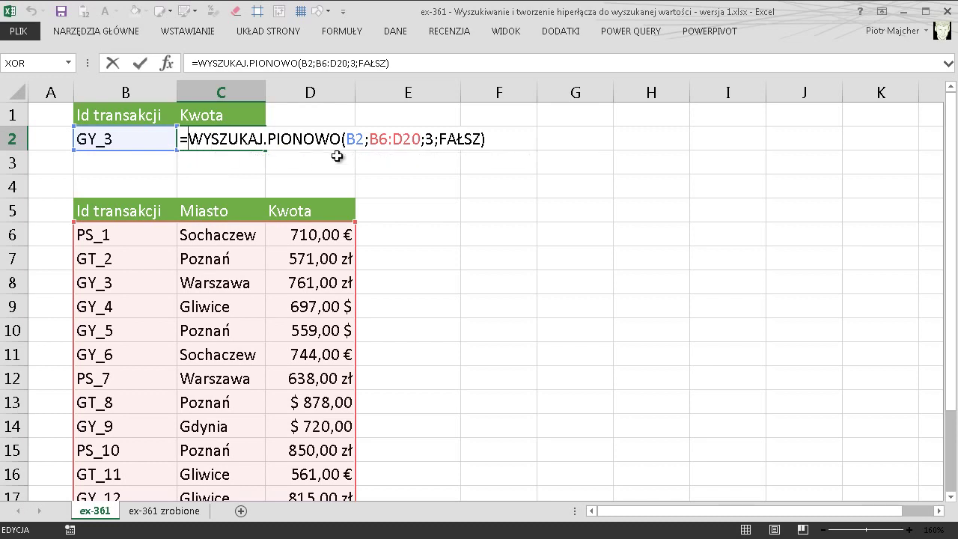
# Wrap C2's WYSZUKAJ.PIONOWO lookup in HIPERŁĄCZE with "d5" as the link location
pyautogui.write('hi')
pyautogui.press('Tab')
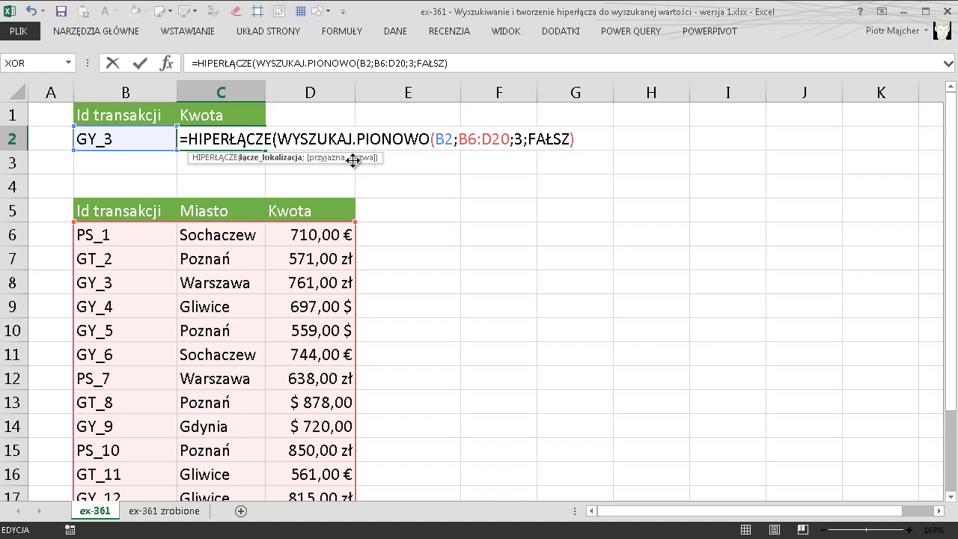
pyautogui.hotkey('shift', 'Right')
pyautogui.hotkey('shift', 'Right')
pyautogui.hotkey('shift', 'Right')
pyautogui.hotkey('shift', 'Right')
pyautogui.hotkey('shift', 'Right')
pyautogui.hotkey('shift', 'Right')
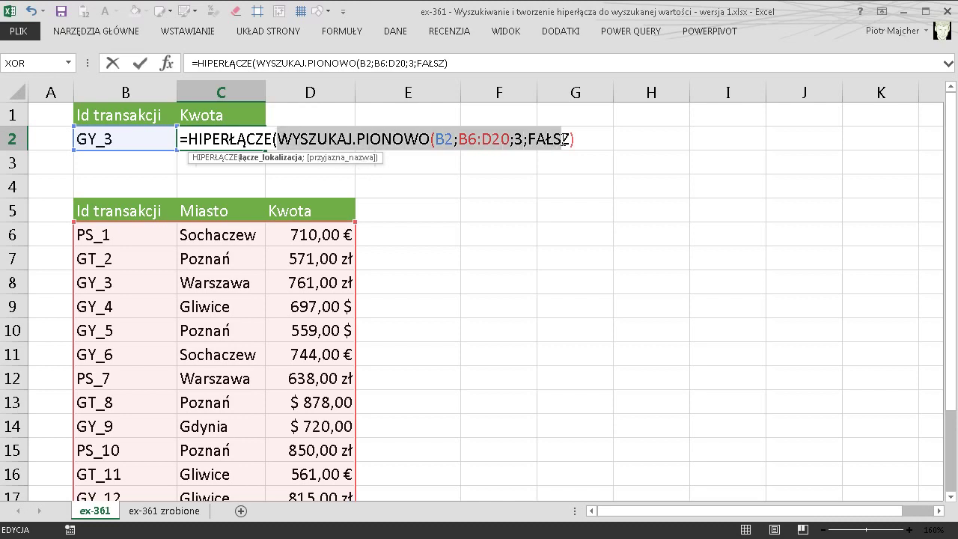
pyautogui.hotkey('shift', 'Right')
pyautogui.press('Left')
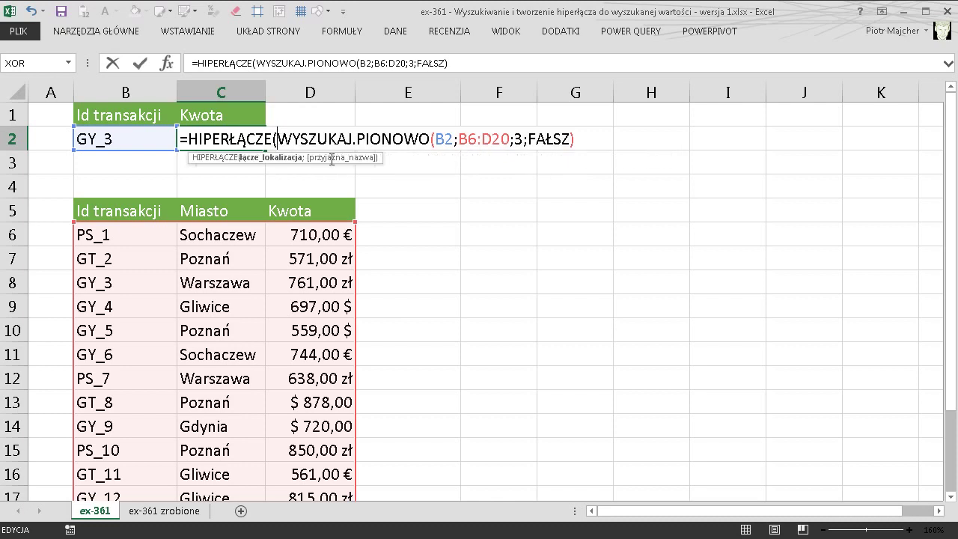
pyautogui.write(';')
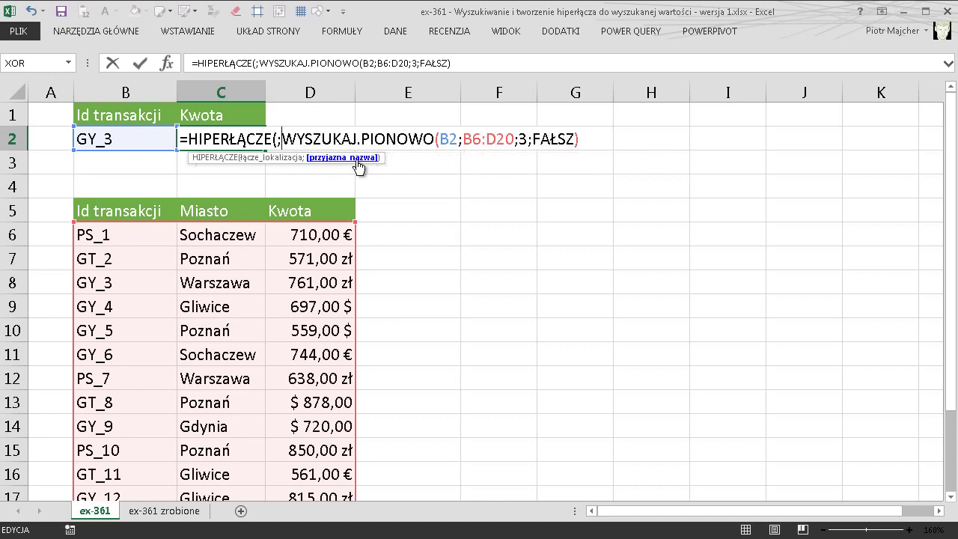
pyautogui.click(351, 158)
pyautogui.click(273, 158)
pyautogui.write('"')
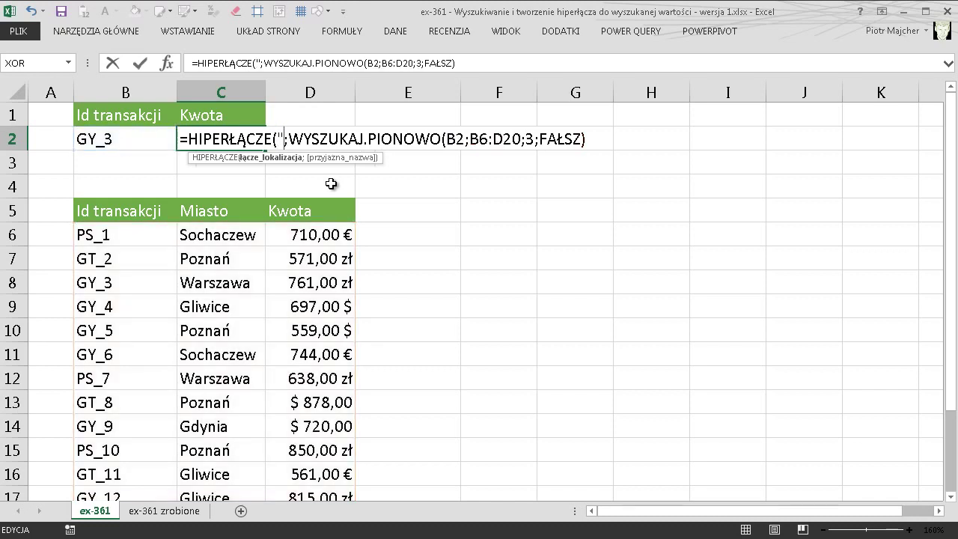
pyautogui.write('d5"')
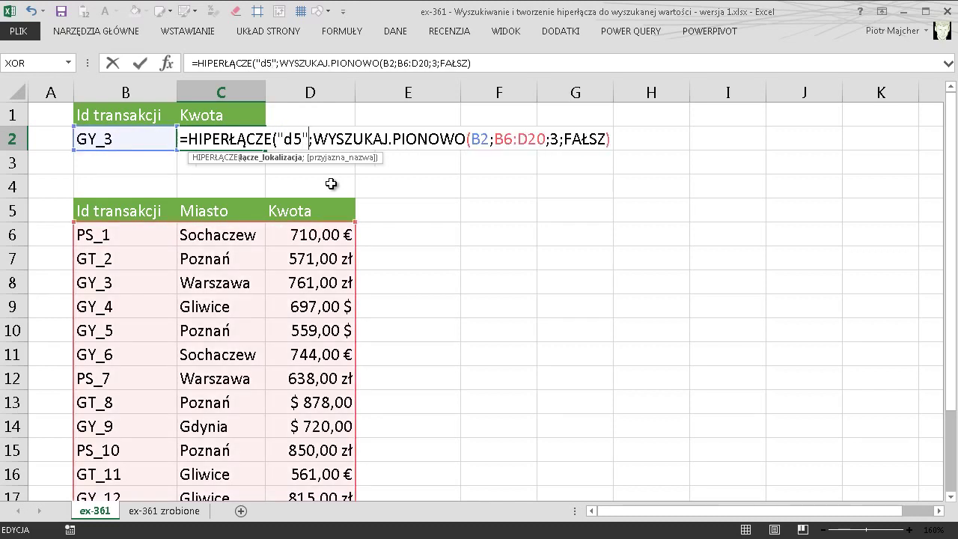
pyautogui.press('Return')
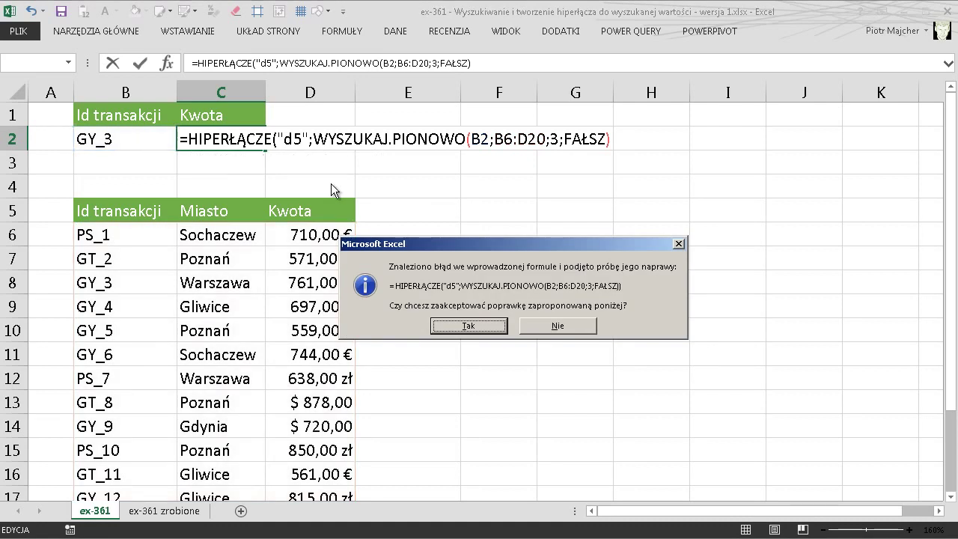
# Accept Excel's formula correction, test the 761 link, and dismiss the cannot-open error
pyautogui.click(469, 329)
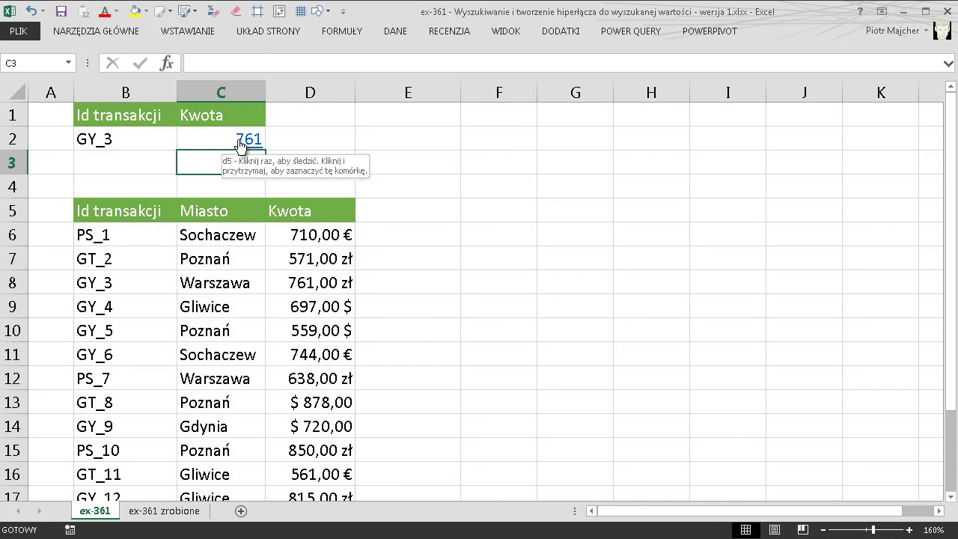
pyautogui.click(238, 140)
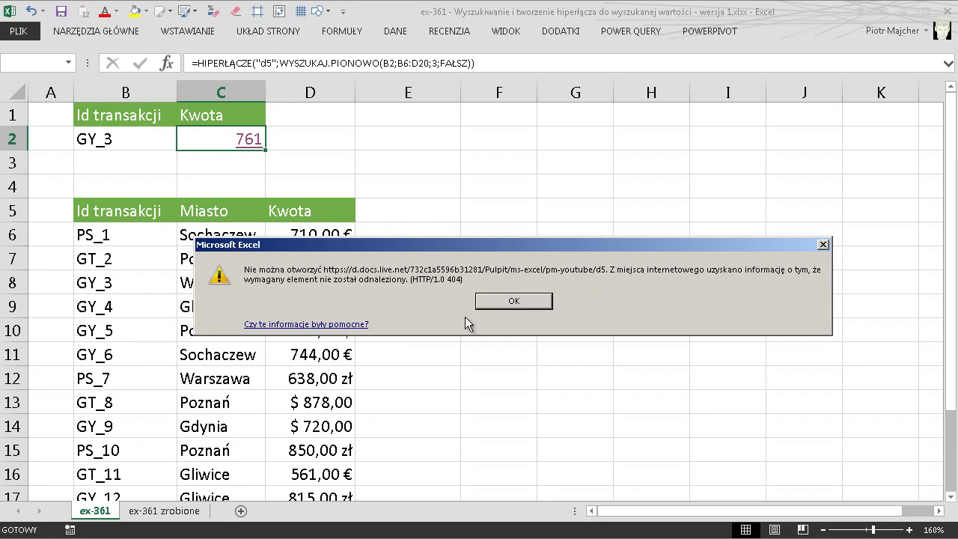
pyautogui.click(519, 301)
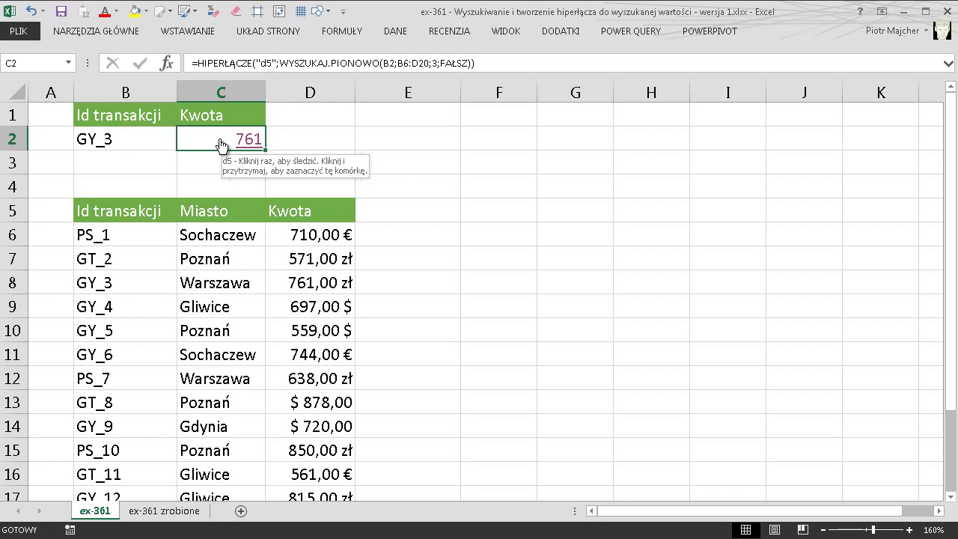
# Insert # before d5 so C2's link target reads "#d5"
pyautogui.click(213, 63)
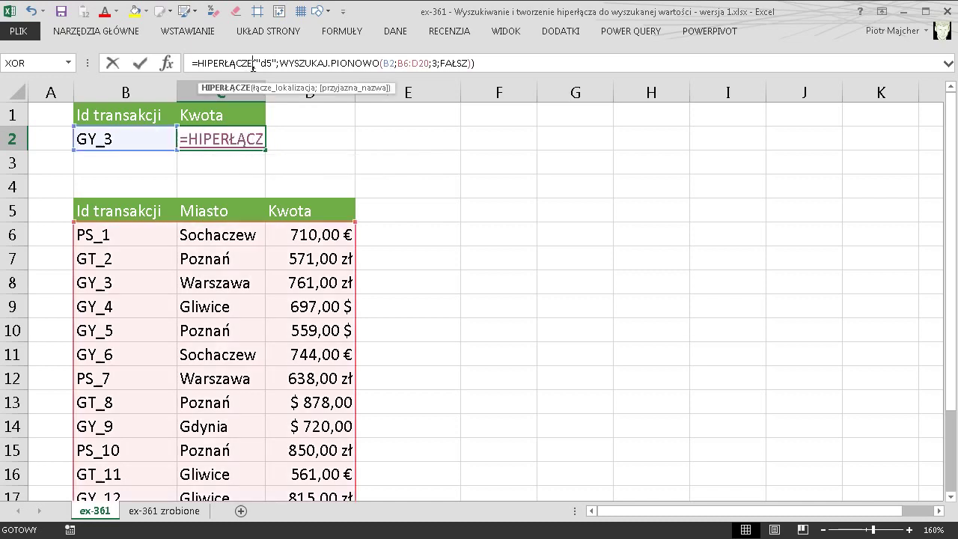
pyautogui.click(220, 139)
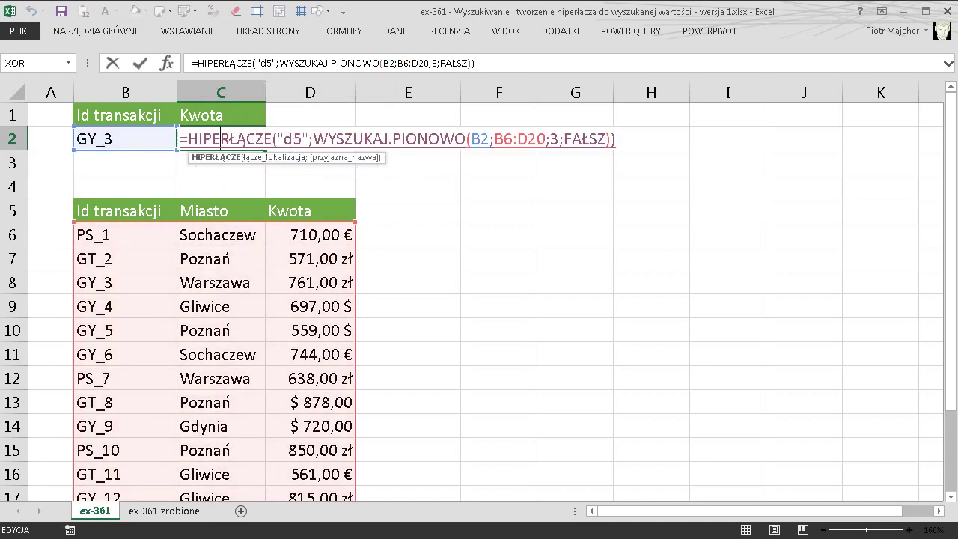
pyautogui.moveTo(291, 139)
pyautogui.mouseDown()
pyautogui.moveTo(300, 139)
pyautogui.moveTo(285, 139)
pyautogui.mouseUp()
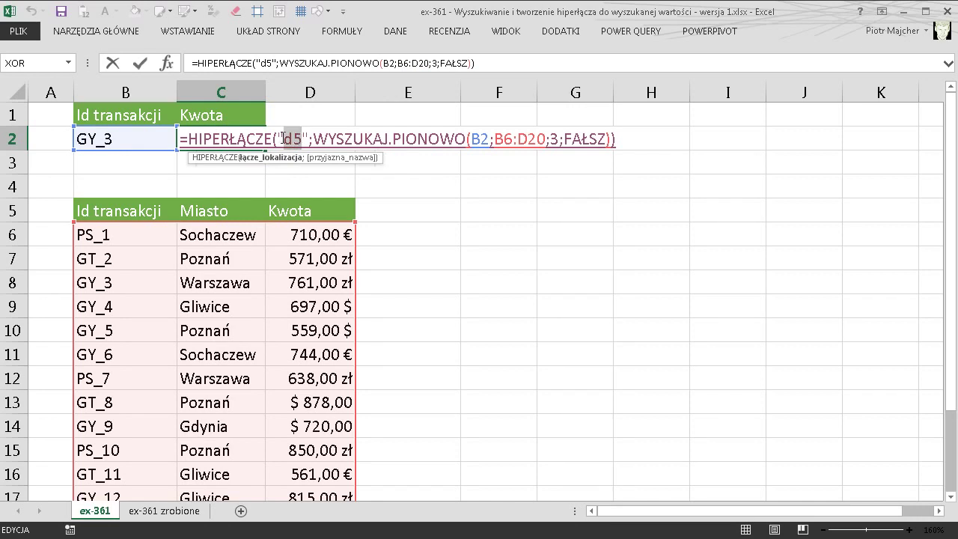
pyautogui.click(284, 139)
pyautogui.write('#')
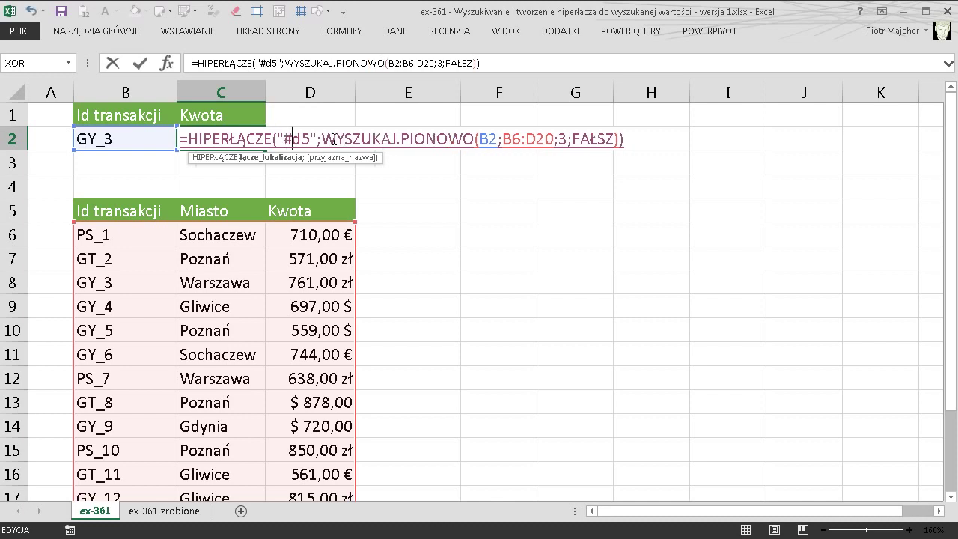
pyautogui.press('Return')
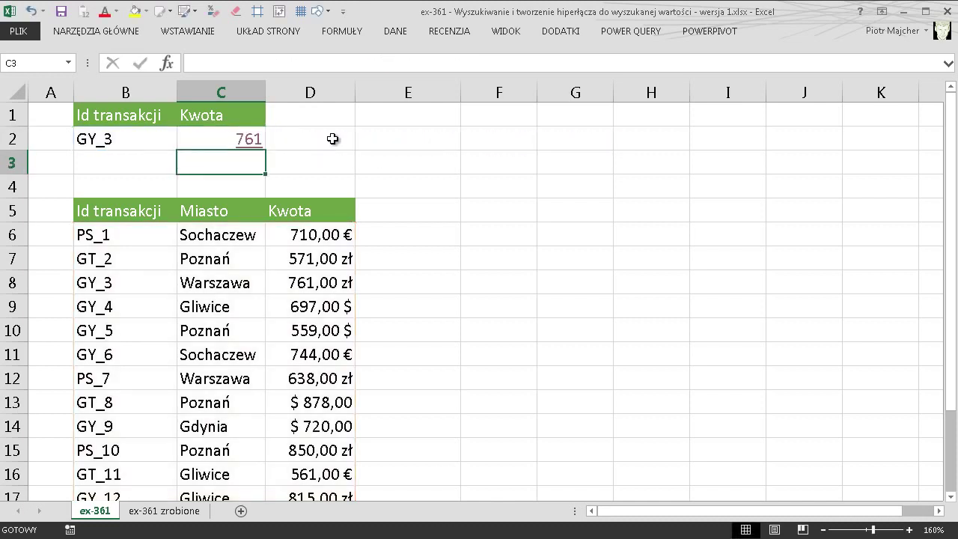
pyautogui.click(243, 140)
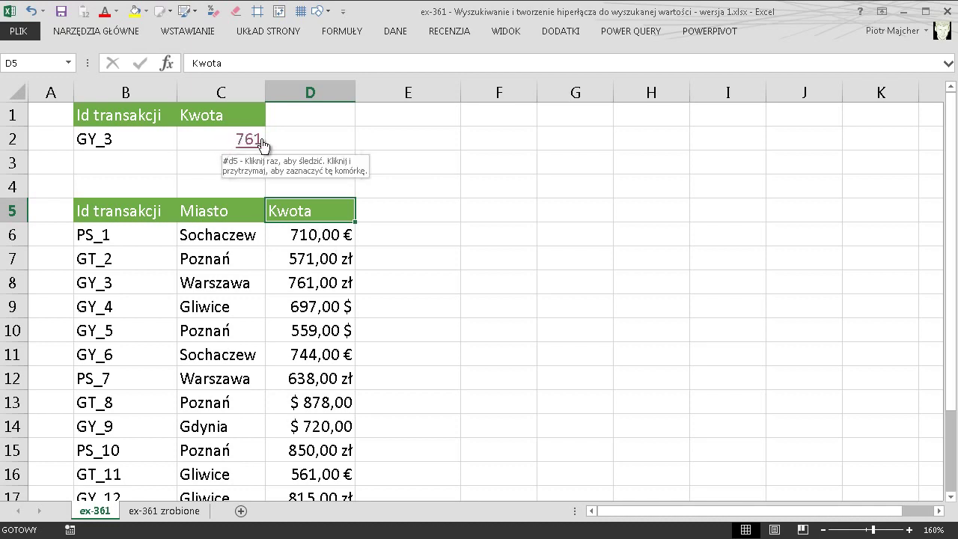
pyautogui.click(219, 137)
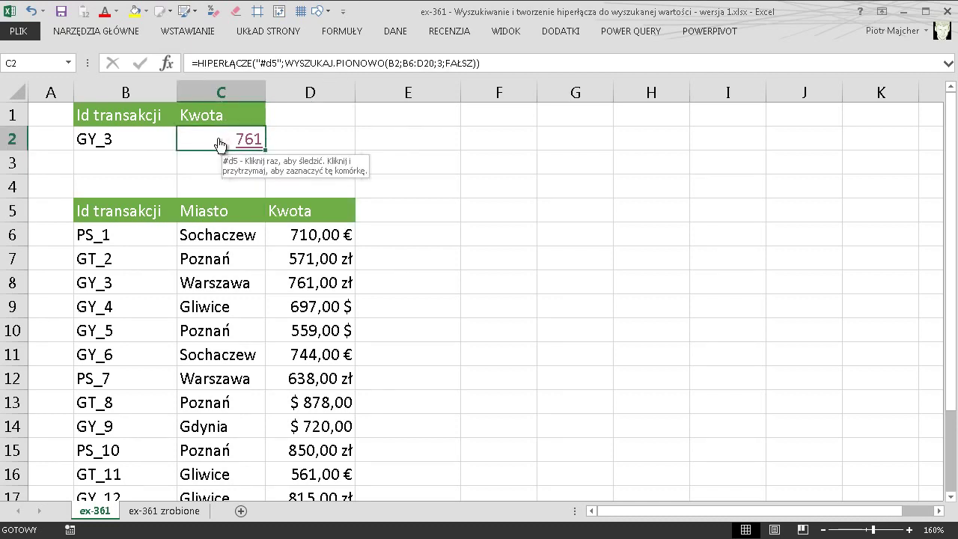
pyautogui.click(251, 62)
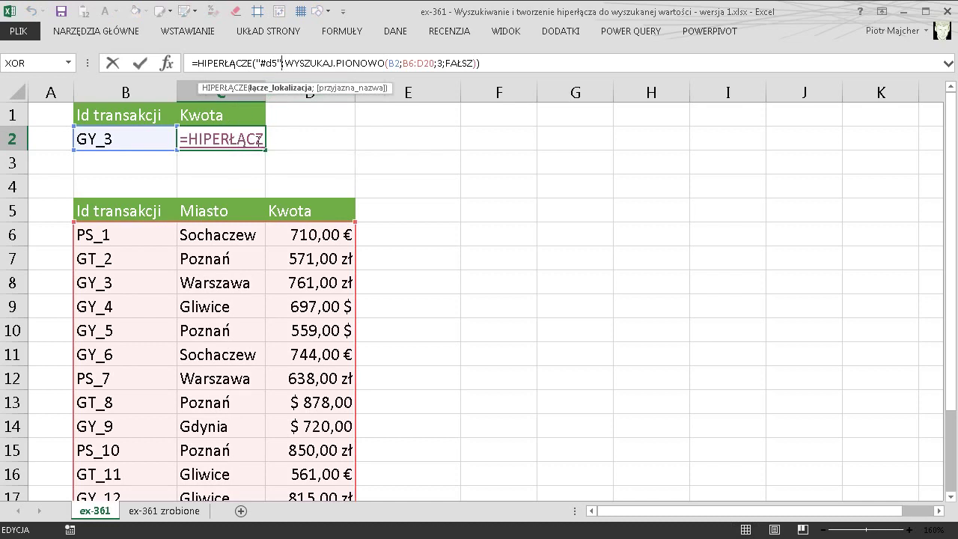
# Change C2's link target to "#d"&poda, producing #NAZWA?, and reopen the formula for editing
pyautogui.click(263, 141)
pyautogui.moveTo(302, 138); pyautogui.dragTo(311, 139)
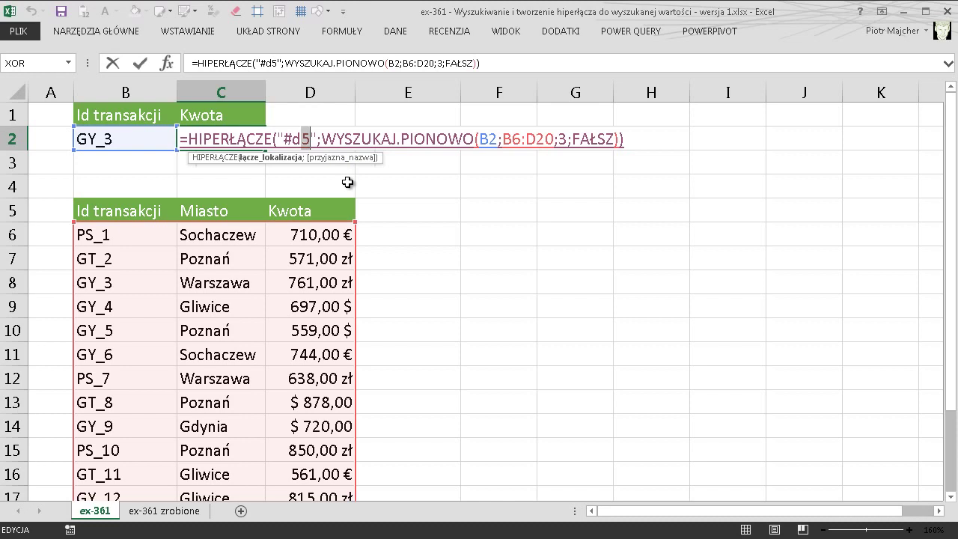
pyautogui.press('BackSpace')
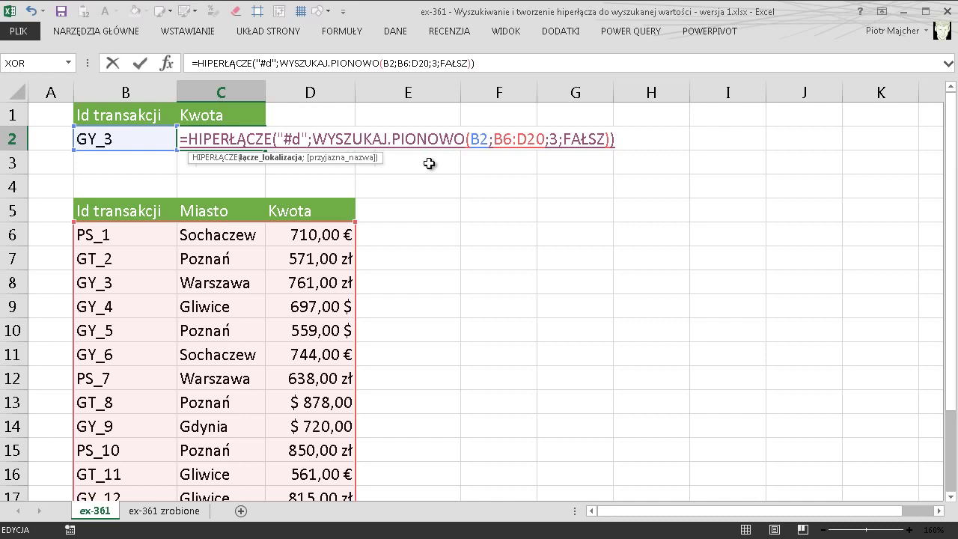
pyautogui.write('&')
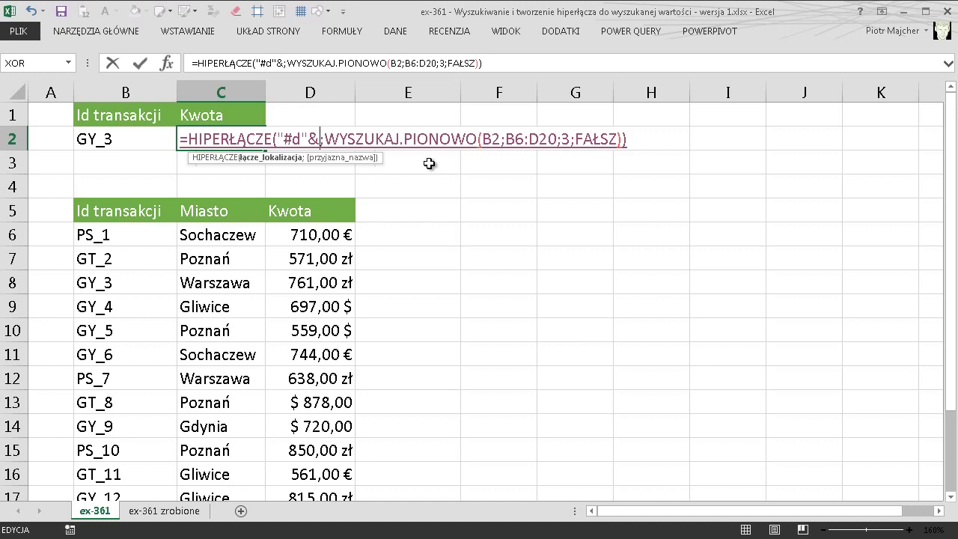
pyautogui.write('poda')
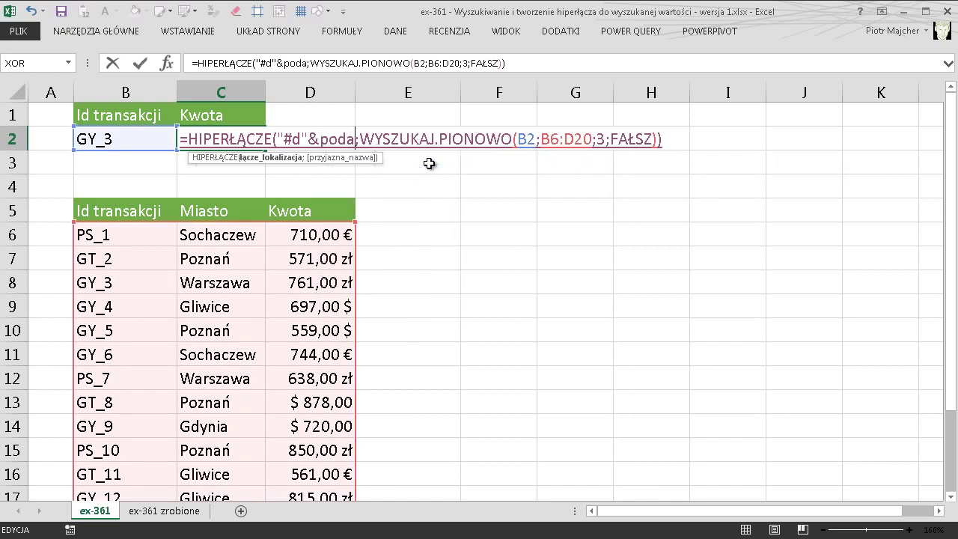
pyautogui.press('Tab')
pyautogui.press('Left')
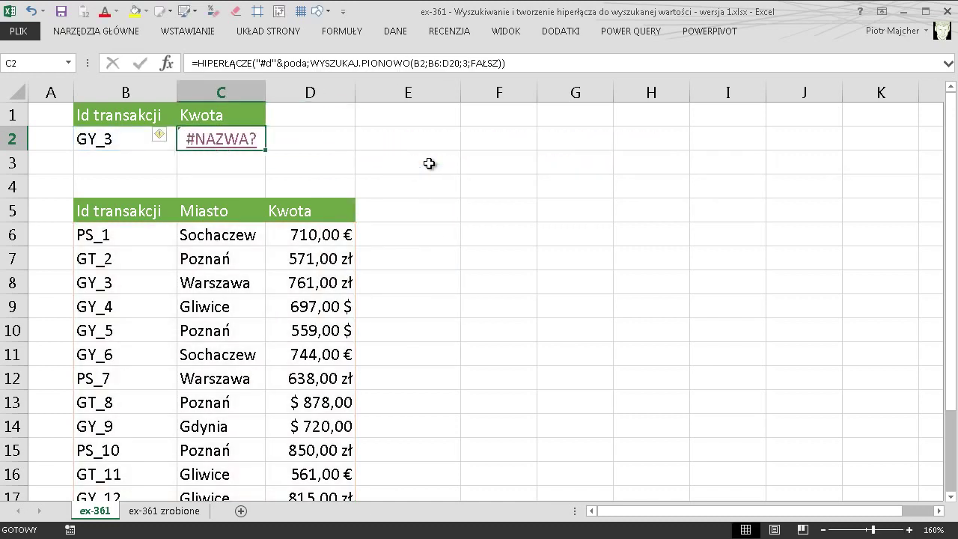
pyautogui.press('F2')
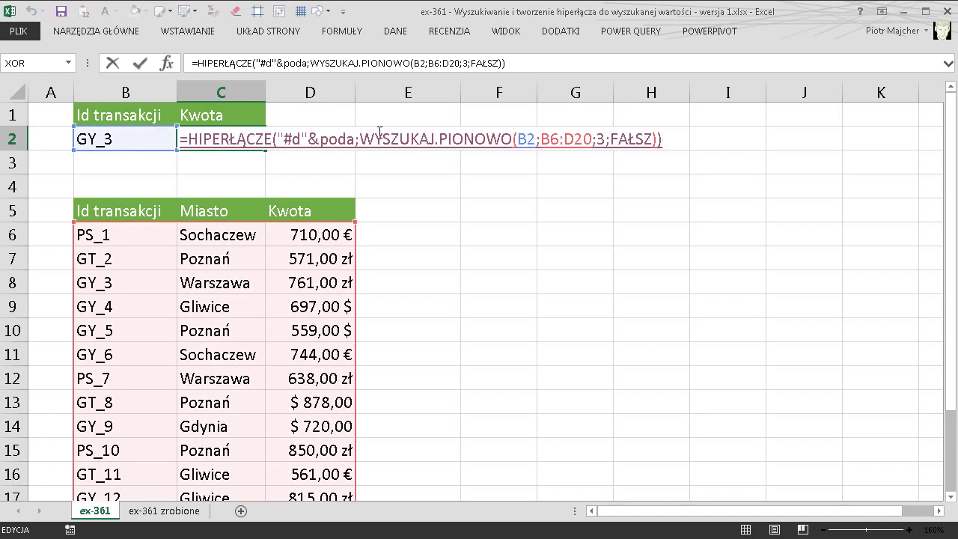
# Complete the link target as "#d"&PODAJ.POZYCJĘ(B2;B6:B20;0) for an exact-match position
pyautogui.click(354, 138)
pyautogui.write('j')
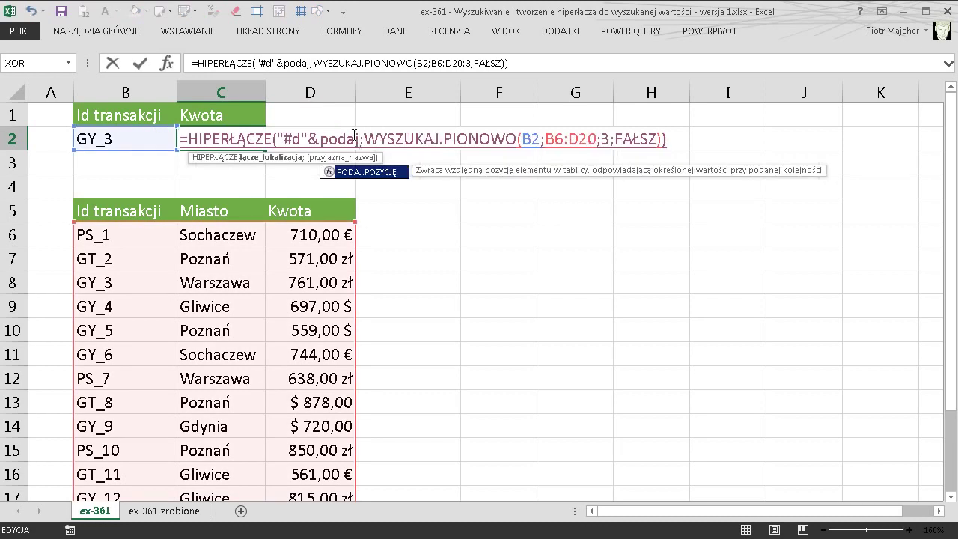
pyautogui.press('Tab')
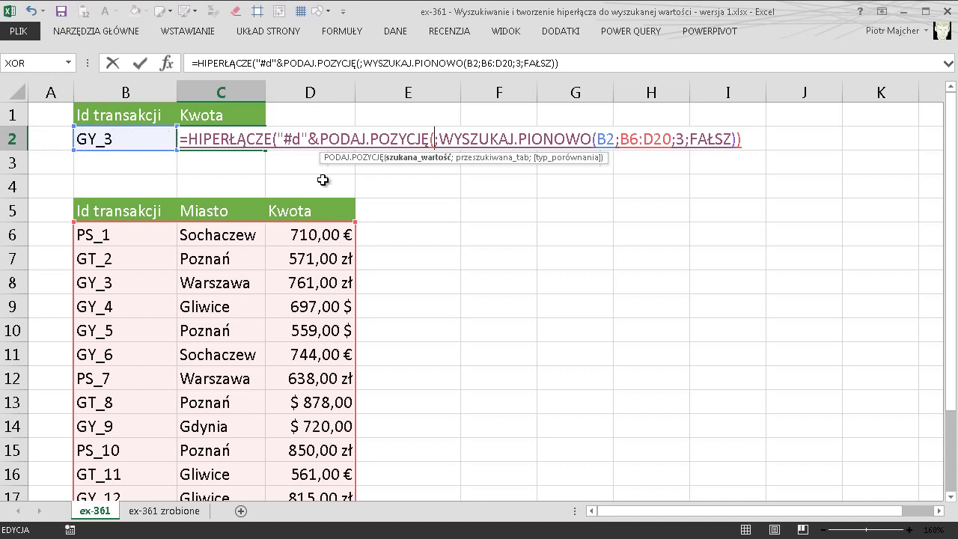
pyautogui.click(122, 141)
pyautogui.write(';')
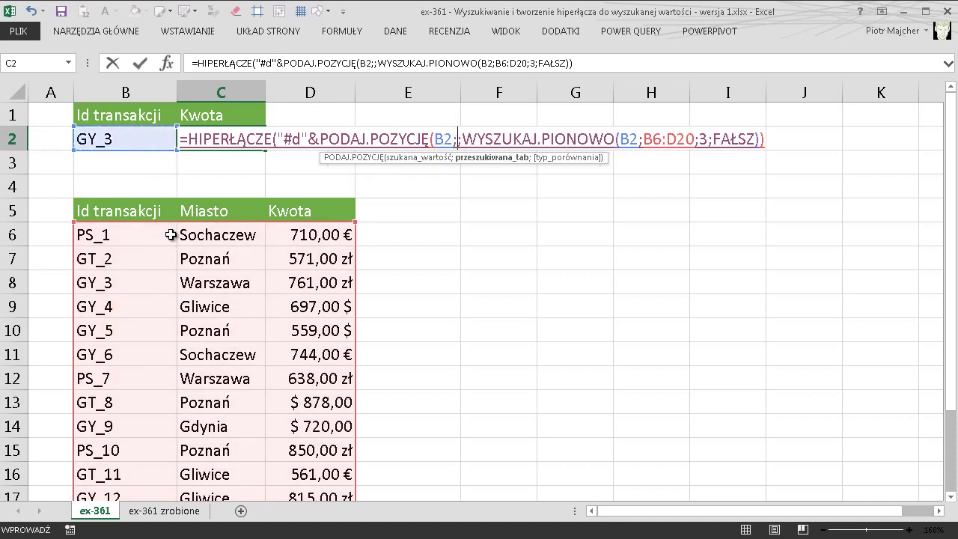
pyautogui.moveTo(135, 226); pyautogui.dragTo(104, 462)
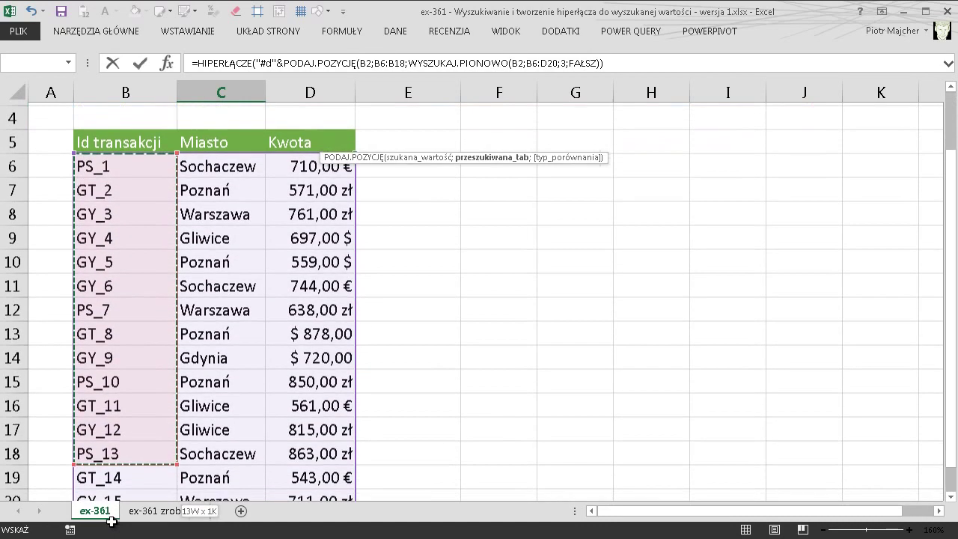
pyautogui.scroll(2, 143, 384)
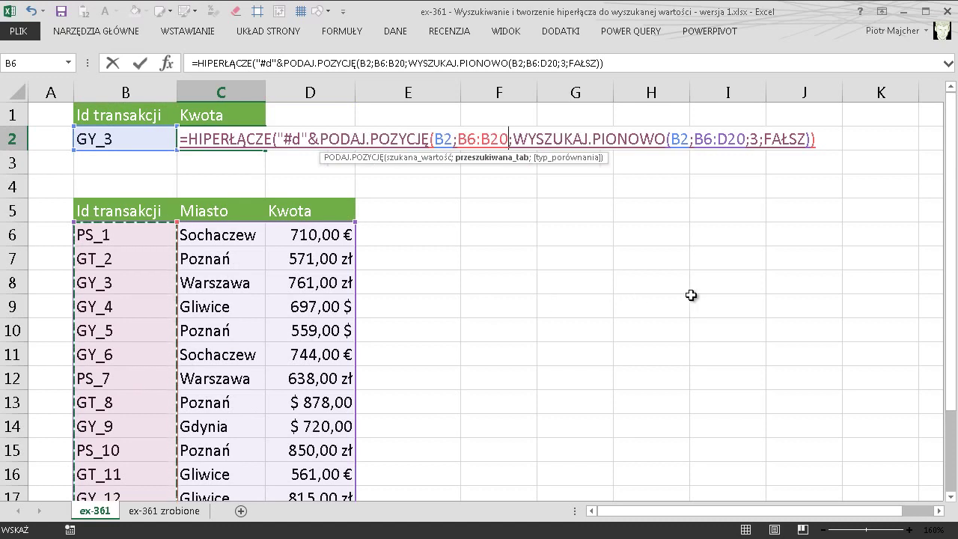
pyautogui.write(';0')
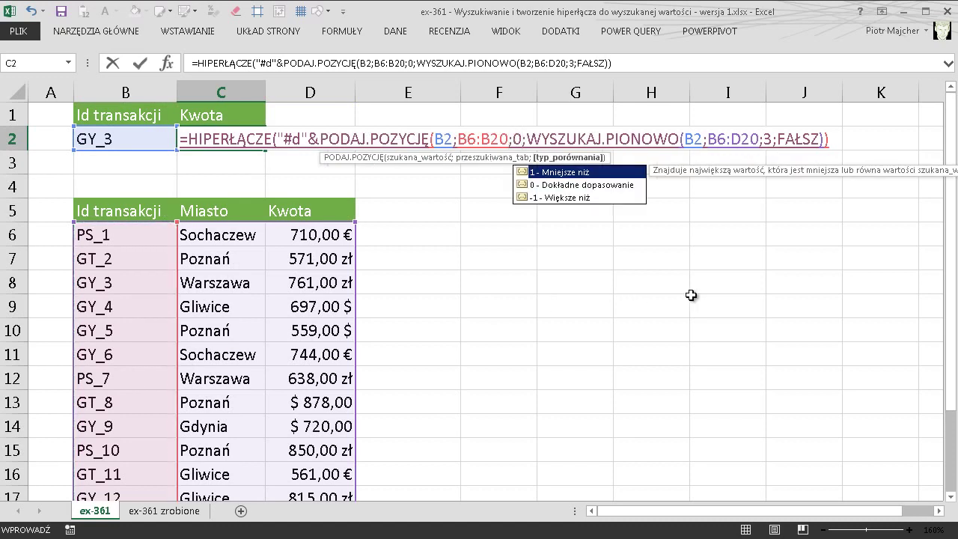
pyautogui.write(')')
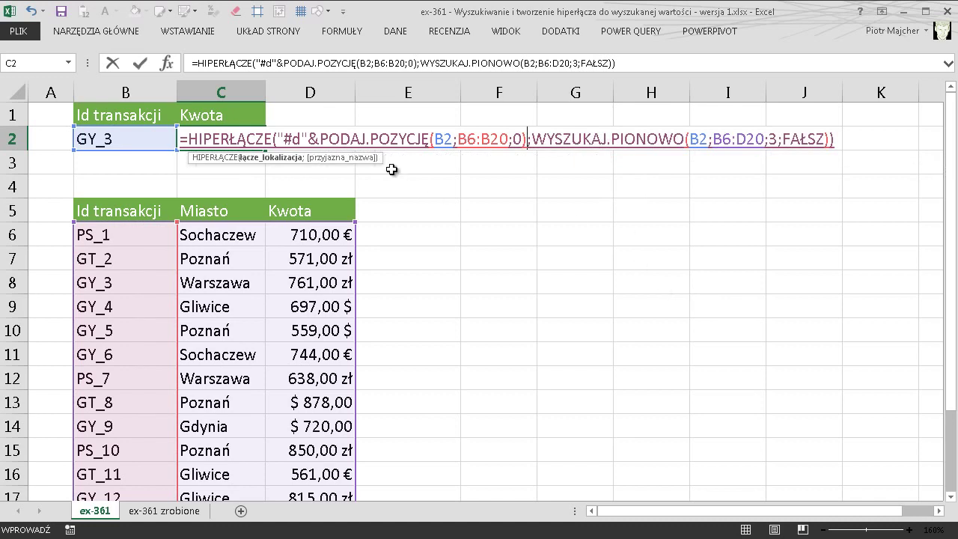
pyautogui.moveTo(320, 138); pyautogui.dragTo(526, 137)
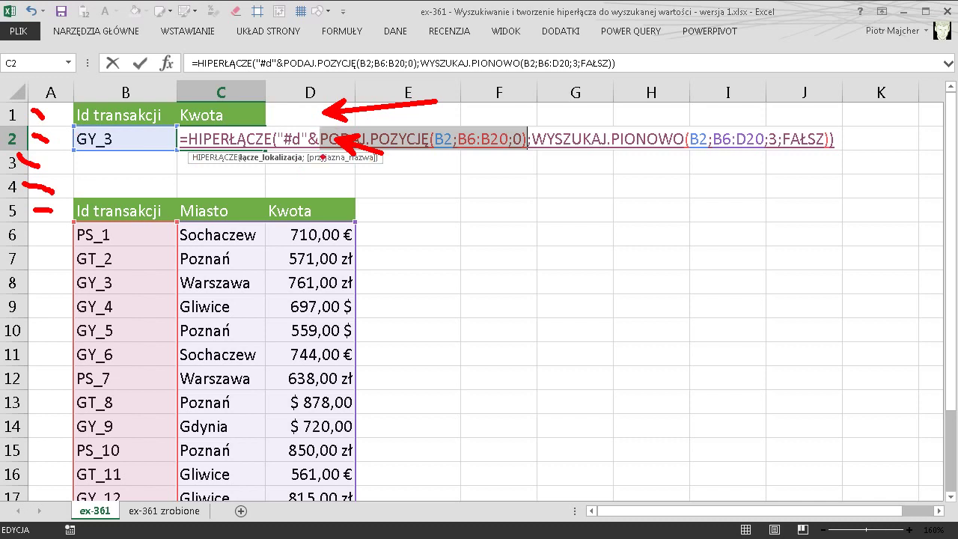
# Append +5 to the PODAJ.POZYCJĘ expression, then temporarily replace the whole expression with 8
pyautogui.press('Escape')
pyautogui.click(528, 139)
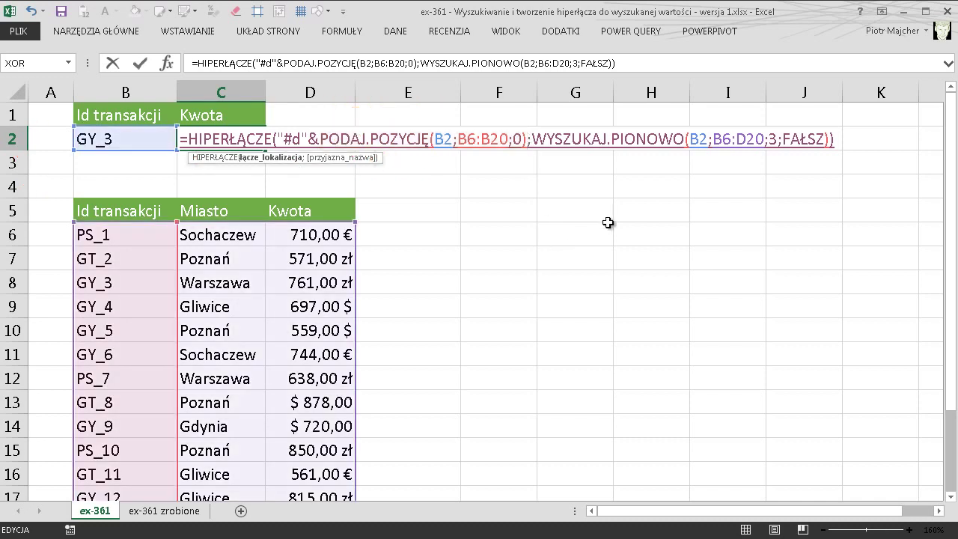
pyautogui.write('+')
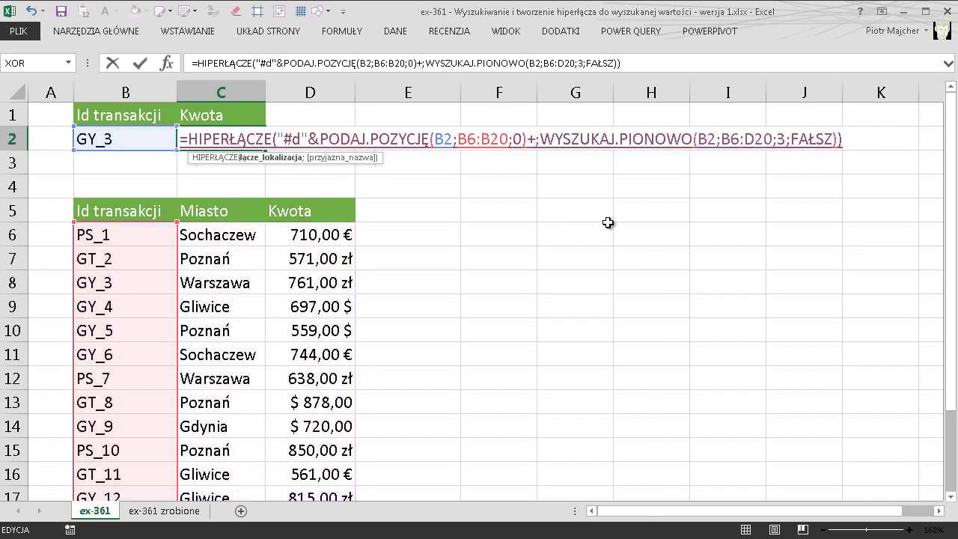
pyautogui.write('5')
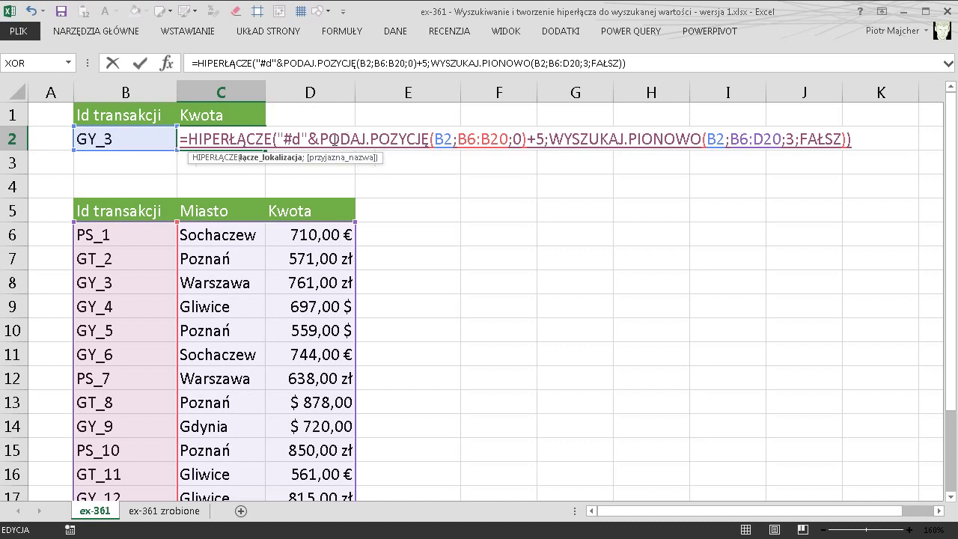
pyautogui.moveTo(320, 139); pyautogui.dragTo(542, 140)
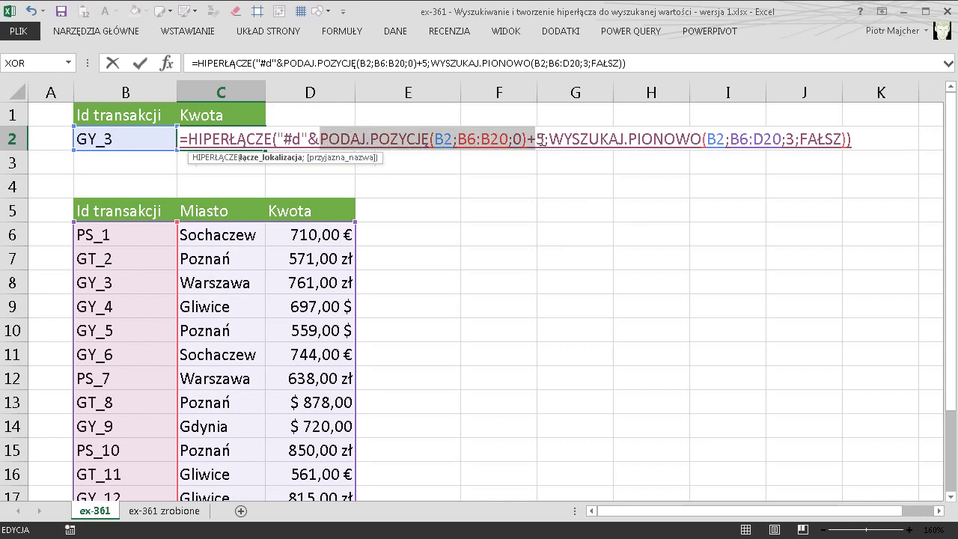
pyautogui.write('8')
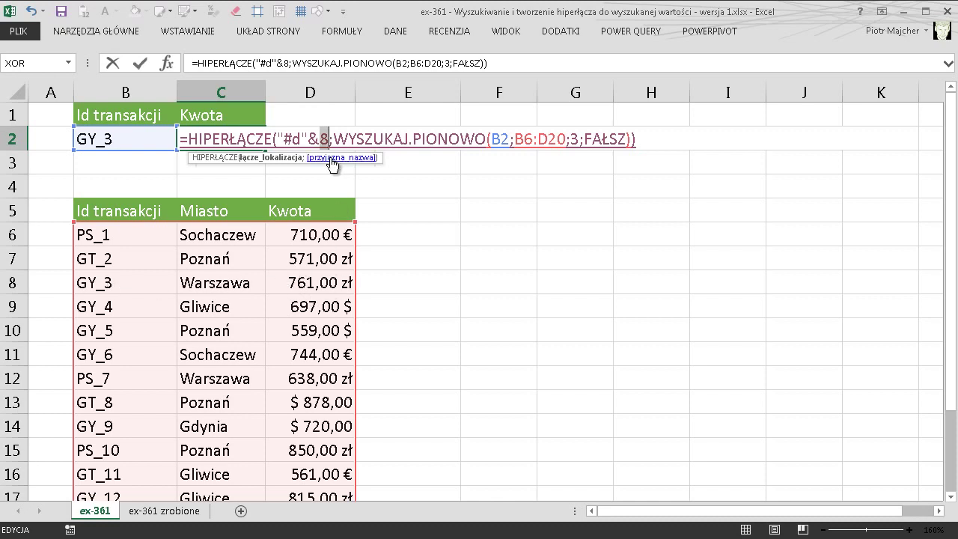
# Restore the expression, delete the +5 offset, and temporarily replace PODAJ.POZYCJĘ(B2;B6:B20;0) with 3
pyautogui.hotkey('ctrl', 'v')
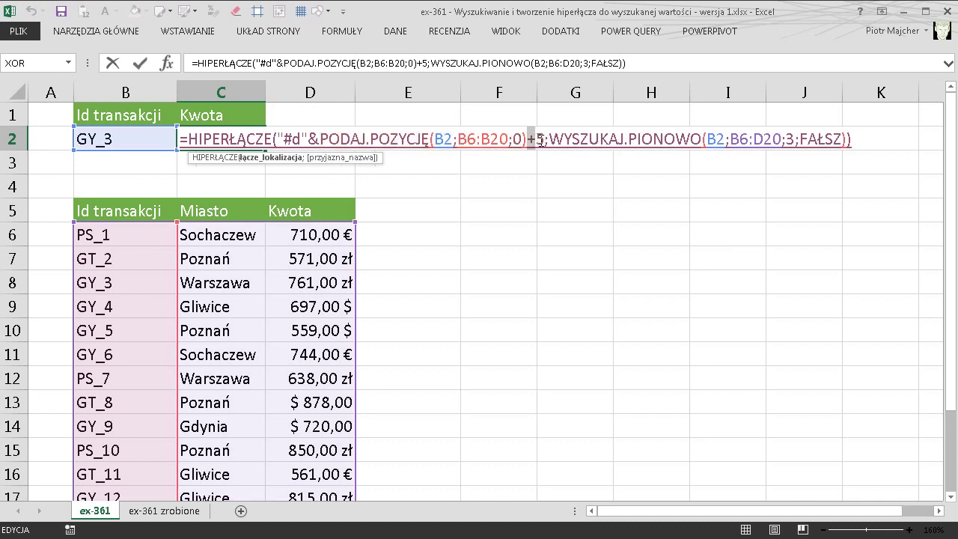
pyautogui.press('BackSpace')
pyautogui.press('BackSpace')
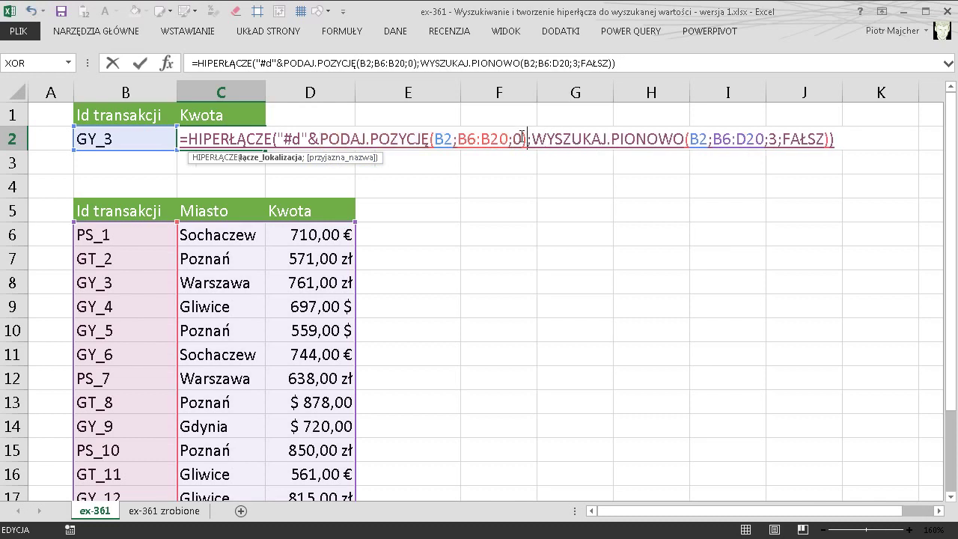
pyautogui.moveTo(527, 139); pyautogui.dragTo(325, 144)
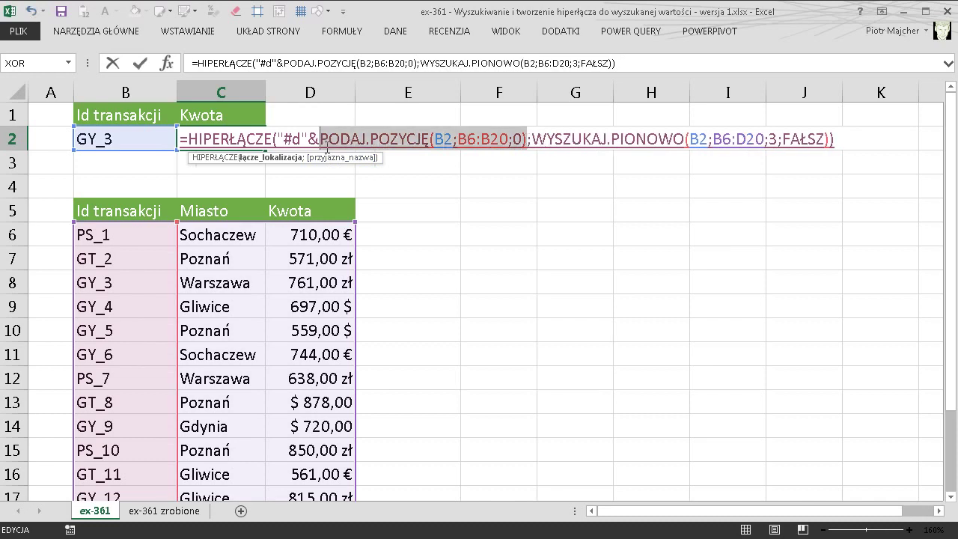
pyautogui.write('3')
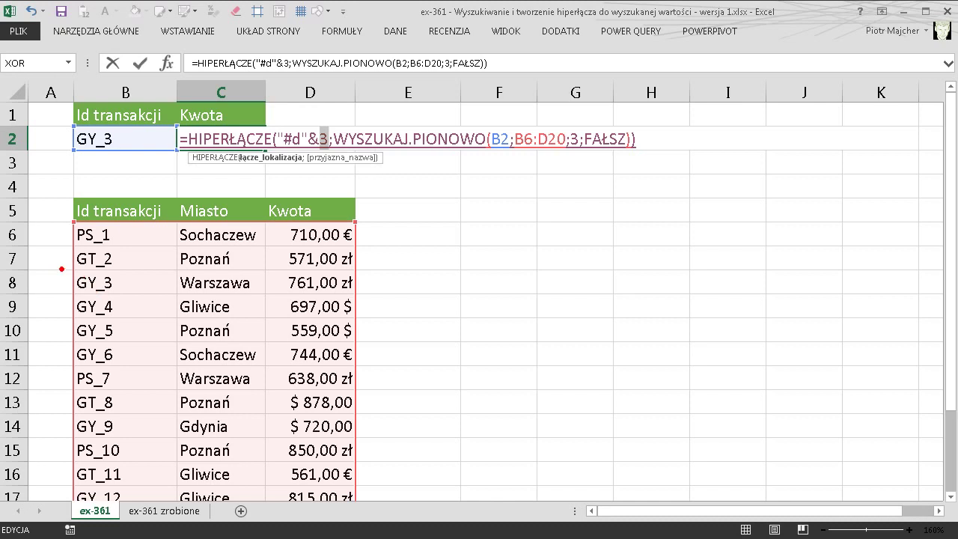
pyautogui.moveTo(60, 267); pyautogui.dragTo(139, 298)
pyautogui.moveTo(58, 284); pyautogui.dragTo(18, 345)
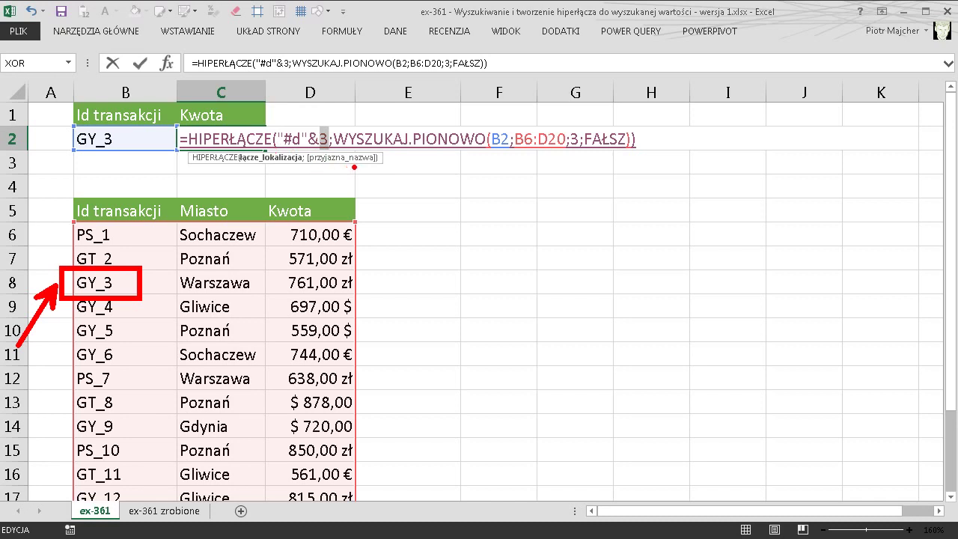
pyautogui.moveTo(347, 164); pyautogui.dragTo(500, 210)
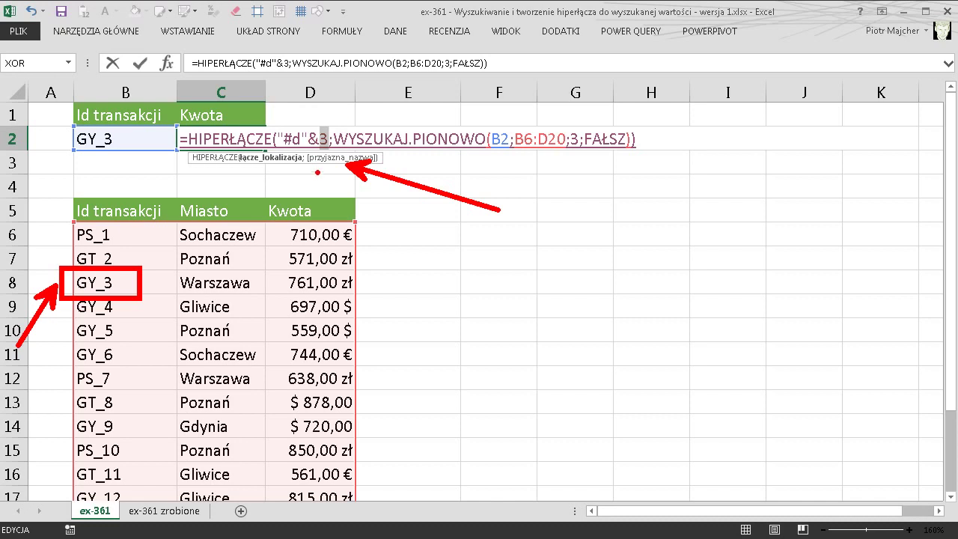
pyautogui.moveTo(305, 114)
pyautogui.mouseDown()
pyautogui.moveTo(357, 112)
pyautogui.moveTo(346, 211)
pyautogui.moveTo(285, 165)
pyautogui.moveTo(310, 114)
pyautogui.mouseUp()
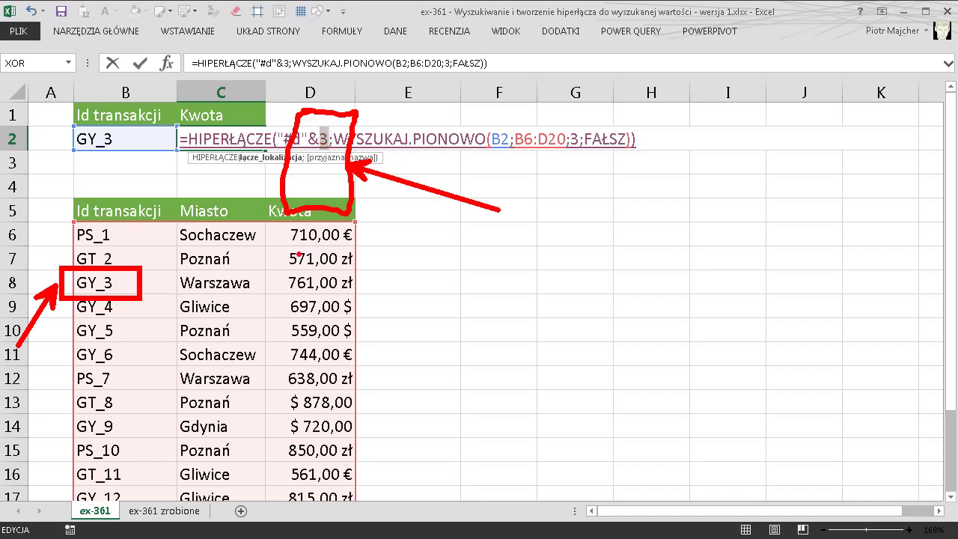
# Paste PODAJ.POZYCJĘ(B2;B6:B20;0) back into C2's hyperlink formula and add +5 to it
pyautogui.hotkey('ctrl', 'v')
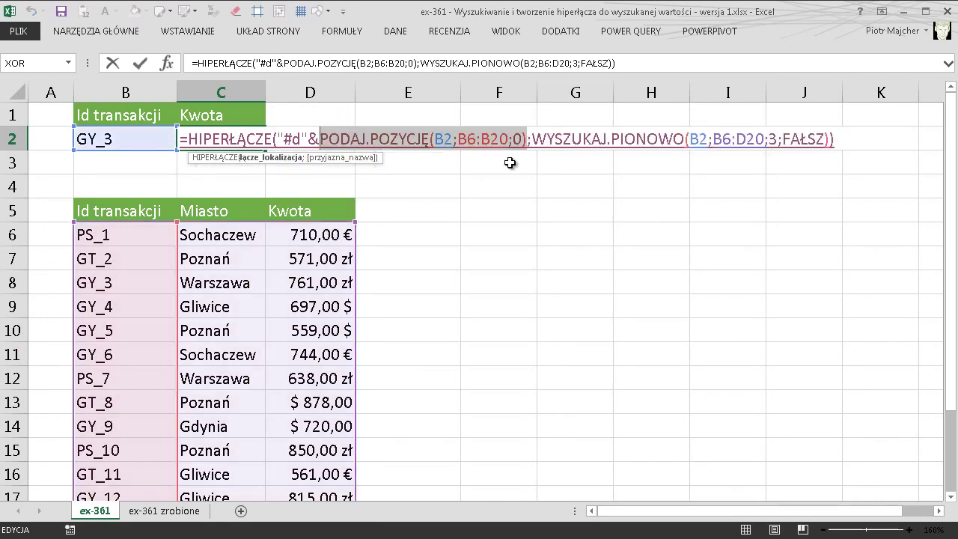
pyautogui.click(534, 142)
pyautogui.write('+5')
pyautogui.press('Return')
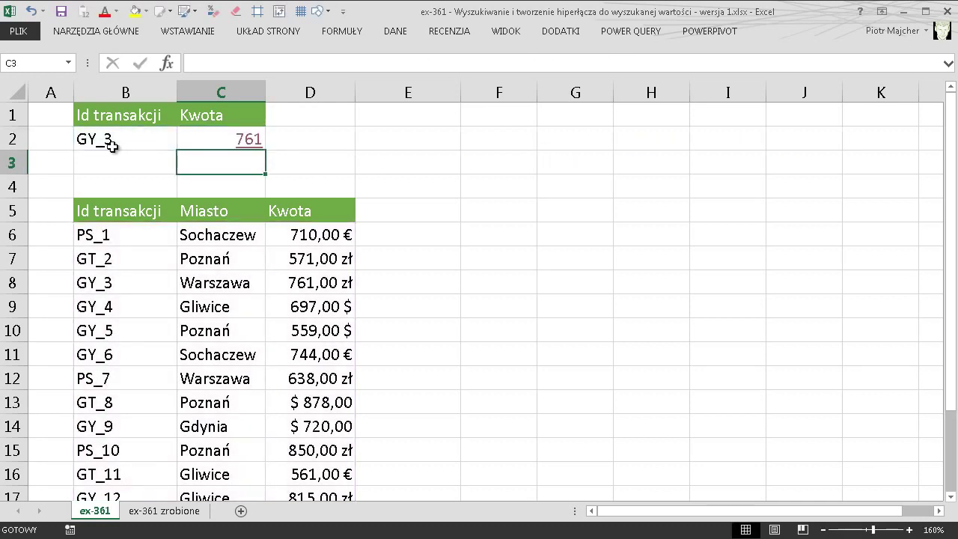
# Test the link with IDs GY_5 (559) and GT_11 (561, jumping to D16)
pyautogui.click(149, 141)
pyautogui.click(184, 142)
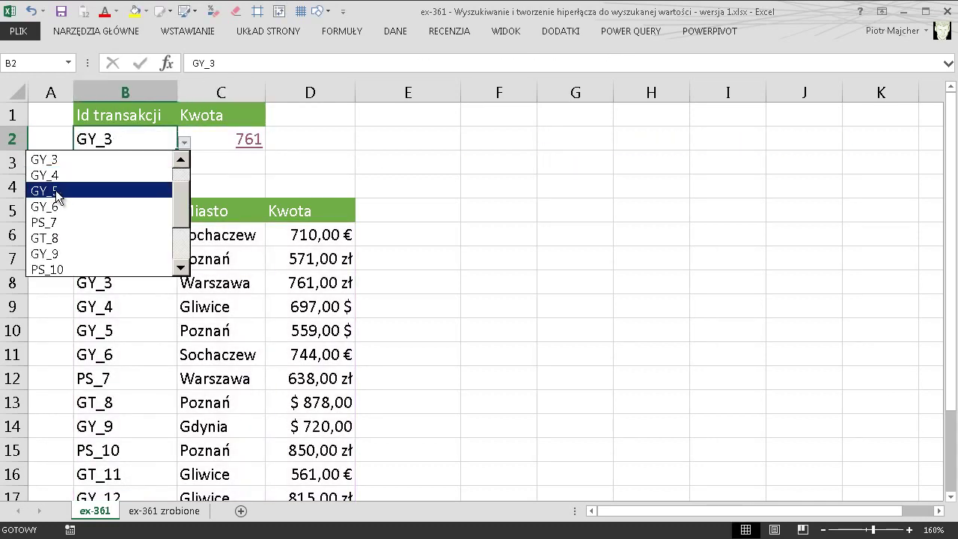
pyautogui.click(55, 189)
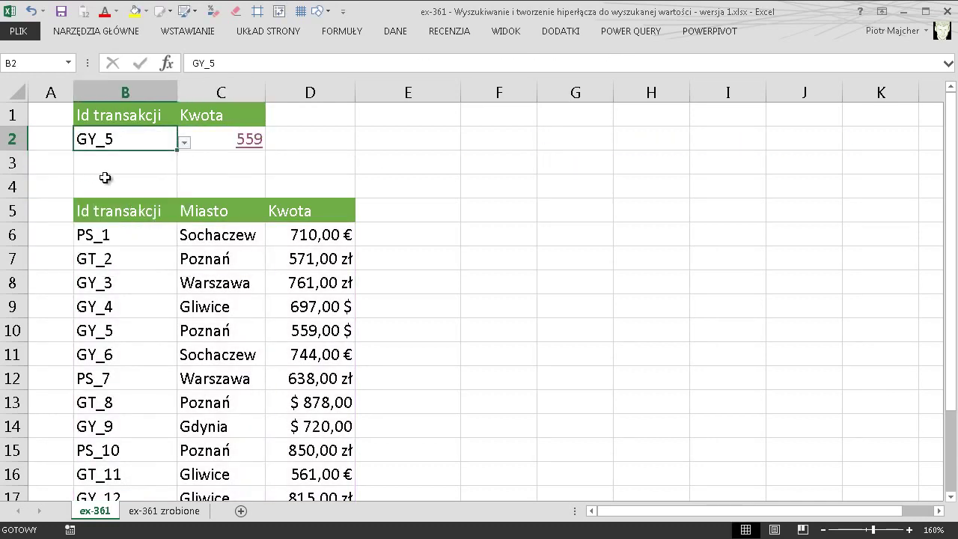
pyautogui.click(248, 141)
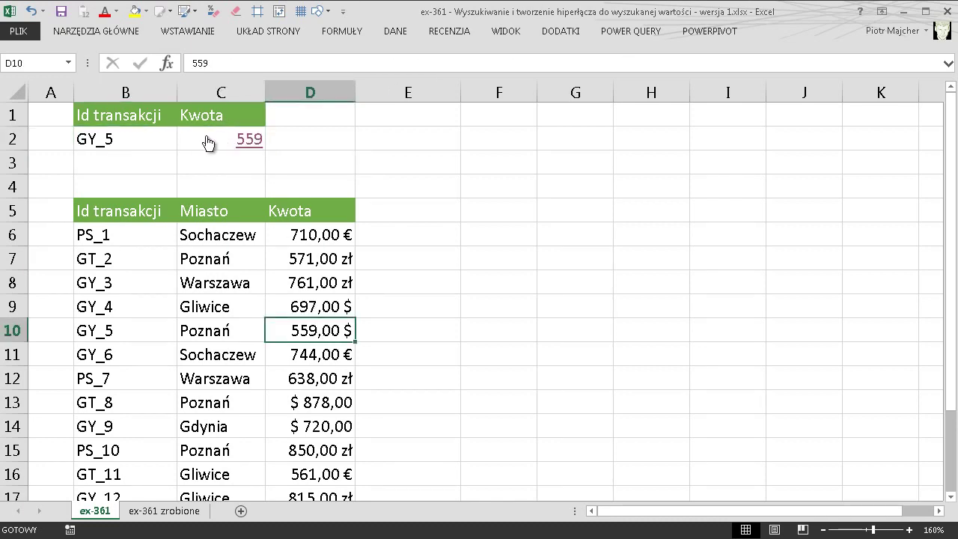
pyautogui.click(136, 140)
pyautogui.click(184, 142)
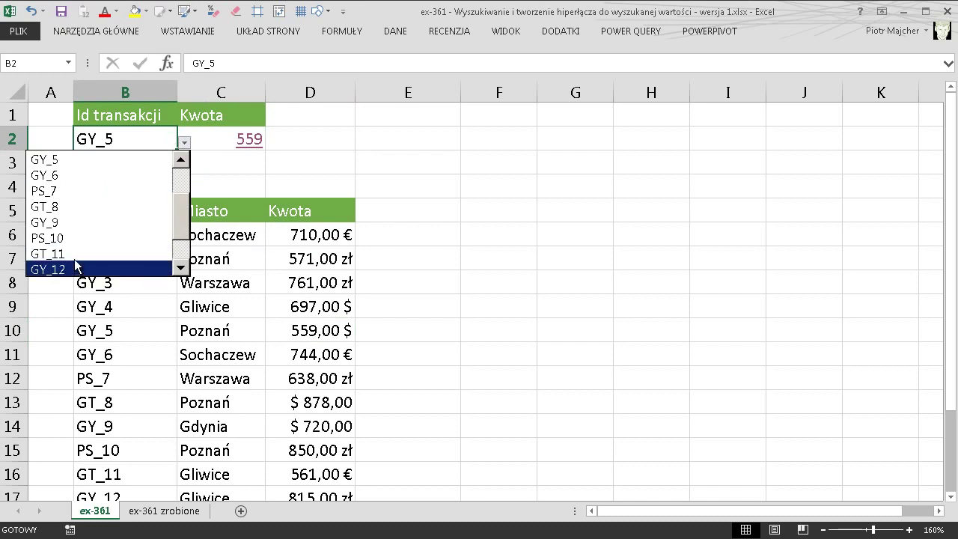
pyautogui.click(79, 253)
pyautogui.click(248, 141)
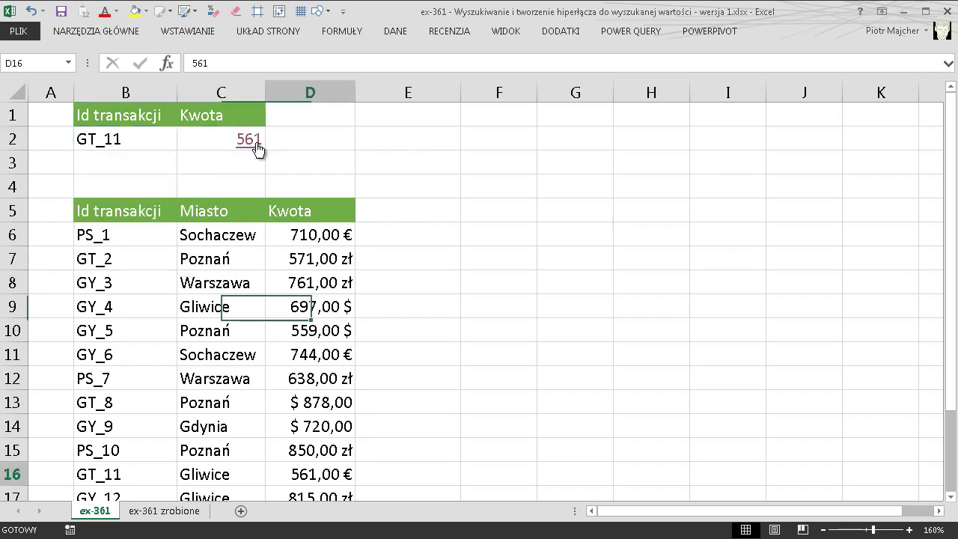